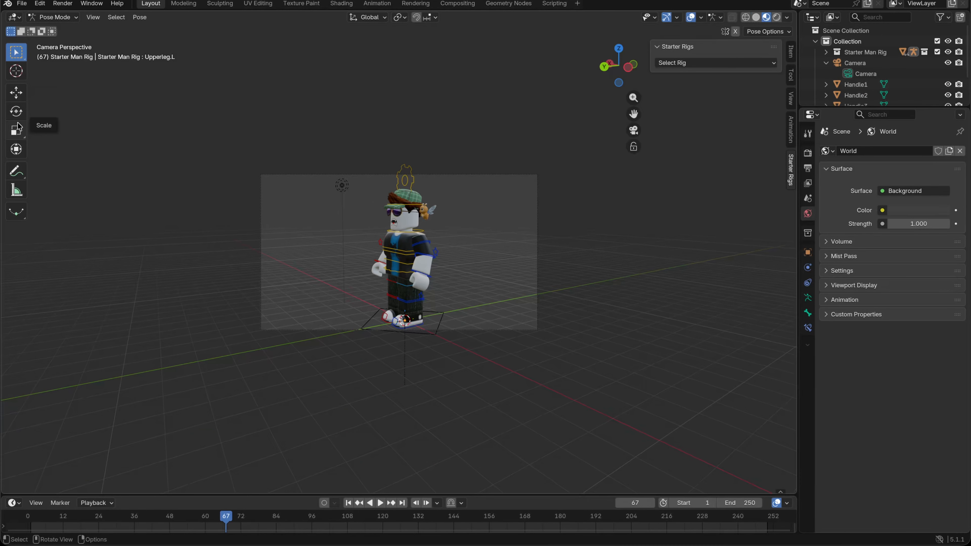
# Step: Rotate the rig's left upper leg backward and raise its left upper arm in front of the face
pyautogui.click(16, 111)
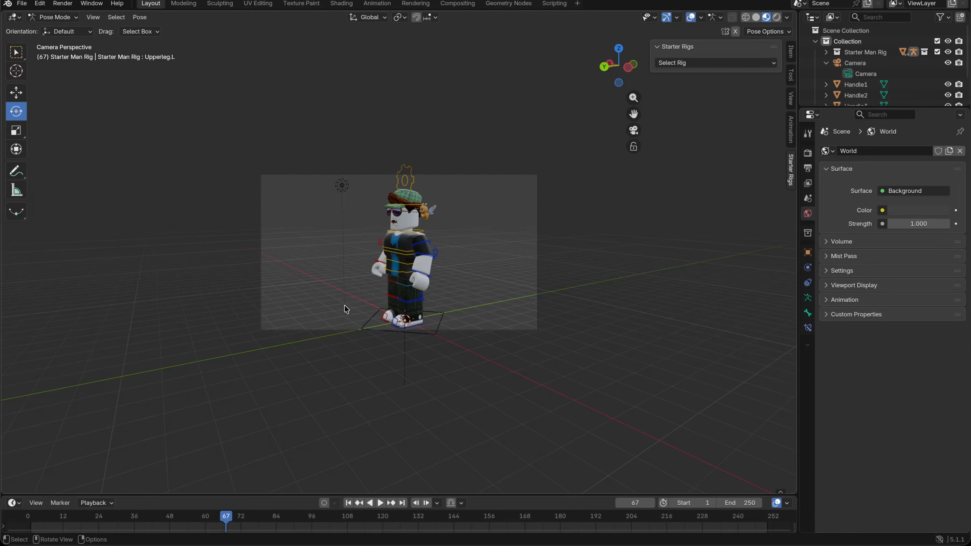
pyautogui.click(419, 301)
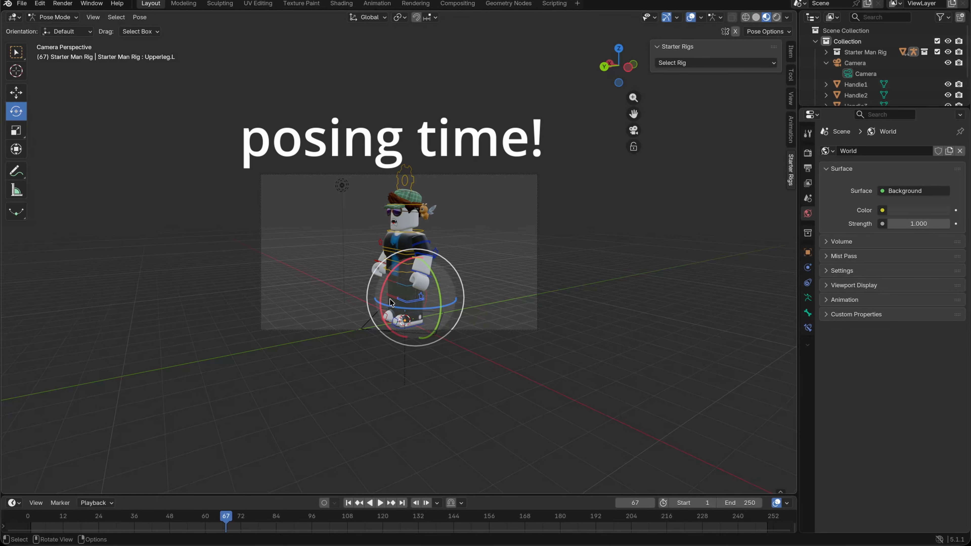
pyautogui.moveTo(390, 299); pyautogui.dragTo(393, 329)
pyautogui.click(425, 243)
pyautogui.moveTo(390, 220); pyautogui.dragTo(468, 198)
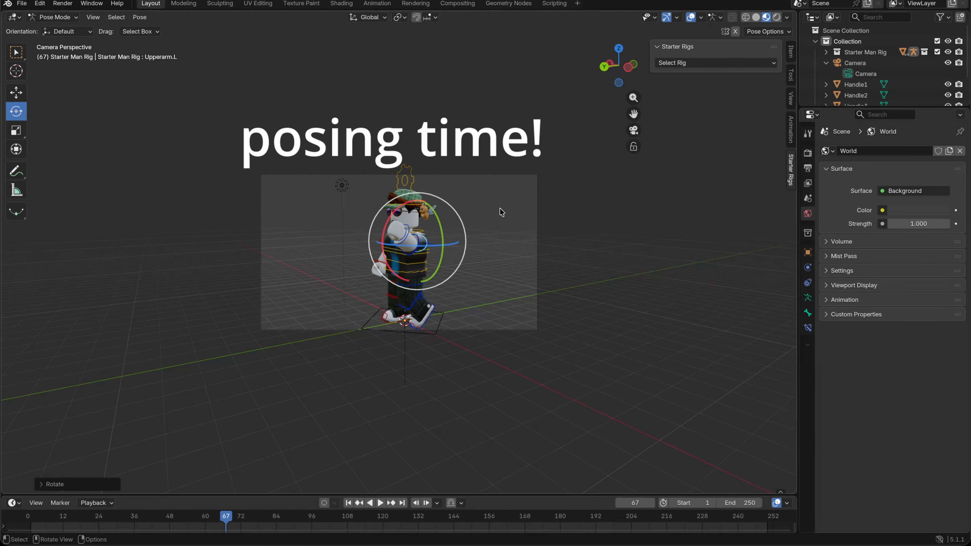
# Step: Pose the rig's right arm by rotating its upper arm and hand bones
pyautogui.click(378, 266)
pyautogui.moveTo(357, 289); pyautogui.dragTo(369, 298)
pyautogui.click(380, 242)
pyautogui.moveTo(356, 269); pyautogui.dragTo(358, 269)
pyautogui.click(377, 264)
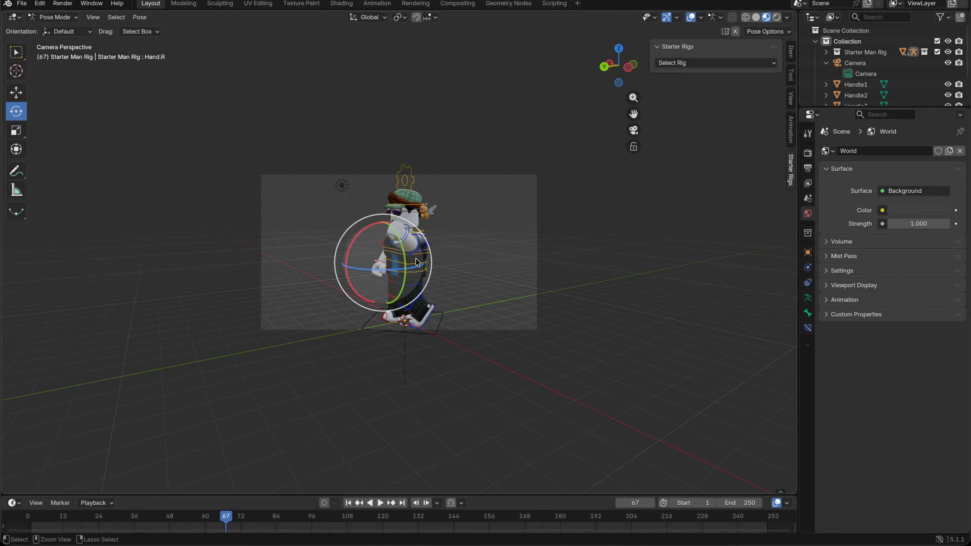
pyautogui.click(383, 251)
pyautogui.click(380, 243)
pyautogui.scroll(3, 377, 249)
pyautogui.click(383, 265)
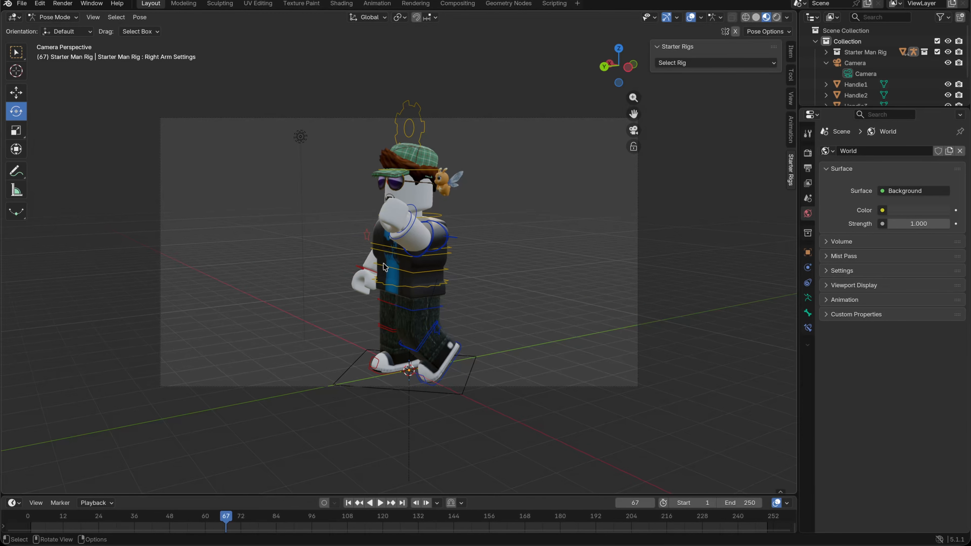
pyautogui.moveTo(383, 267); pyautogui.dragTo(455, 276, button='middle')
# Step: Refine the left arm's rotation and bend the left leg backward at the knee for a walking pose
pyautogui.click(345, 153)
pyautogui.click(474, 194)
pyautogui.moveTo(345, 154); pyautogui.dragTo(358, 145)
pyautogui.click(352, 126)
pyautogui.moveTo(520, 226); pyautogui.dragTo(457, 229, button='middle')
pyautogui.click(370, 216)
pyautogui.click(355, 241)
pyautogui.press('super+z')
pyautogui.moveTo(372, 259); pyautogui.dragTo(390, 199)
pyautogui.click(370, 216)
pyautogui.click(409, 230)
pyautogui.click(412, 193)
pyautogui.keyDown('shift'); pyautogui.moveTo(587, 224); pyautogui.dragTo(527, 223, button='middle'); pyautogui.keyUp('shift')
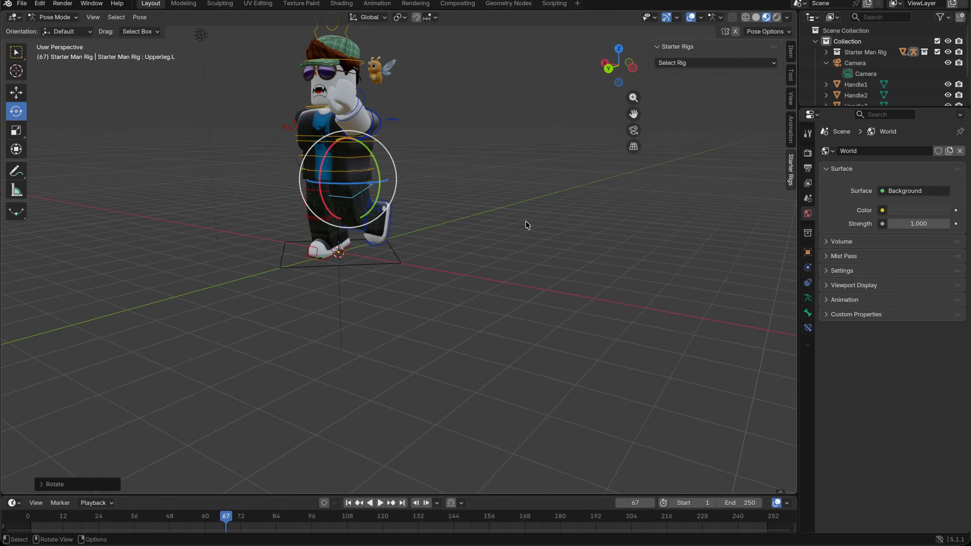
pyautogui.click(526, 222)
# Step: Rotate the Head bone so the character's face tilts slightly upward
pyautogui.click(319, 107)
pyautogui.moveTo(315, 109); pyautogui.dragTo(318, 95)
pyautogui.click(491, 155)
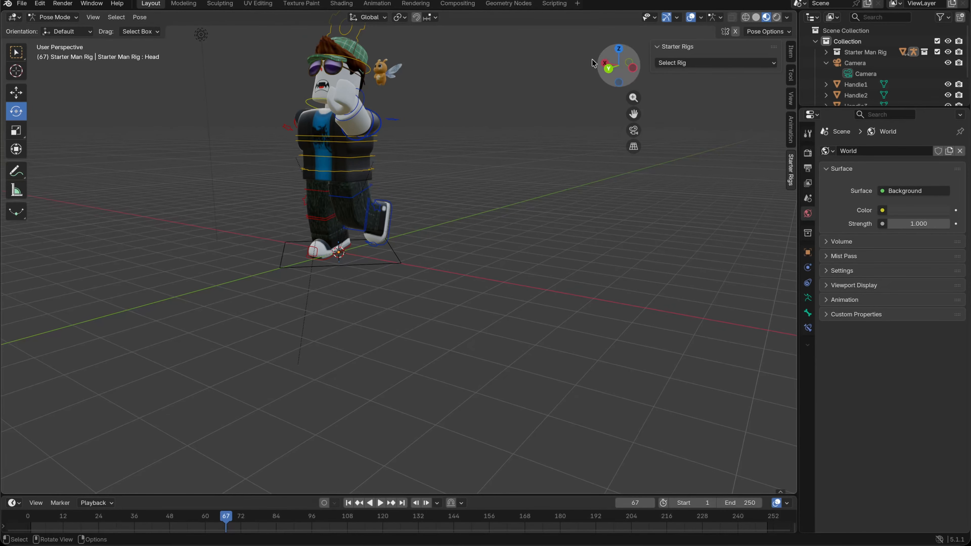
# Step: Return to the camera view and reframe the posed character with Walk Navigation, moving the camera sideways
pyautogui.click(633, 130)
pyautogui.click(91, 3)
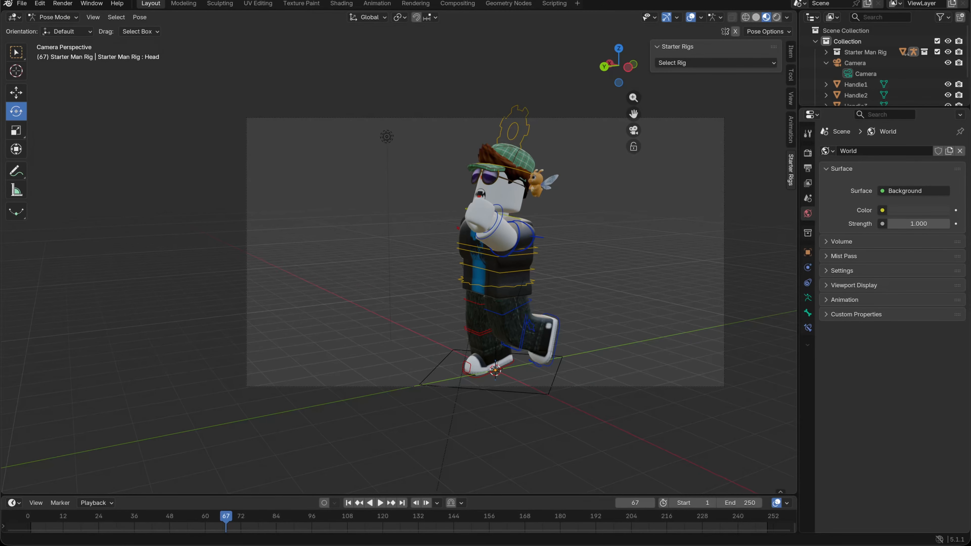
pyautogui.click(39, 3)
pyautogui.click(93, 17)
pyautogui.moveTo(114, 170)
pyautogui.click(302, 375)
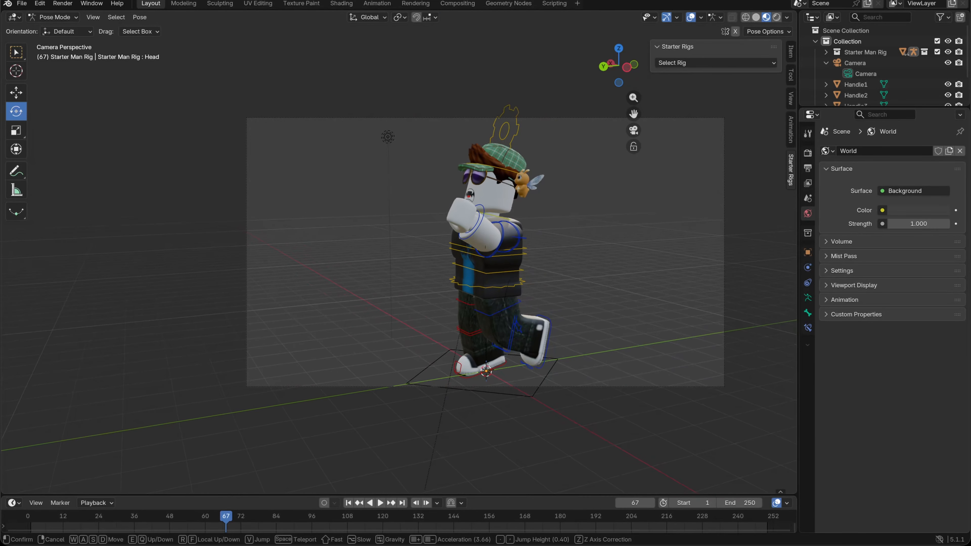
pyautogui.press('d')
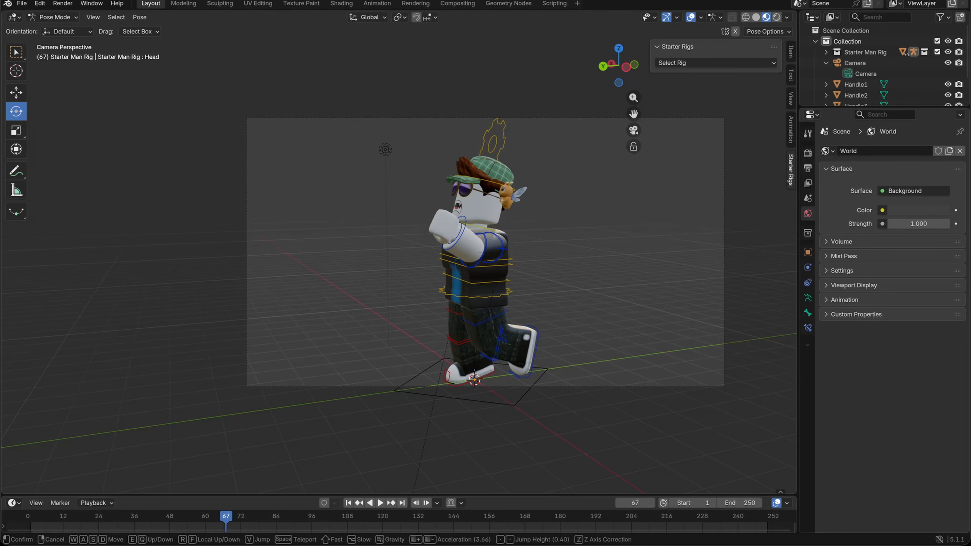
pyautogui.press('a')
pyautogui.press('d')
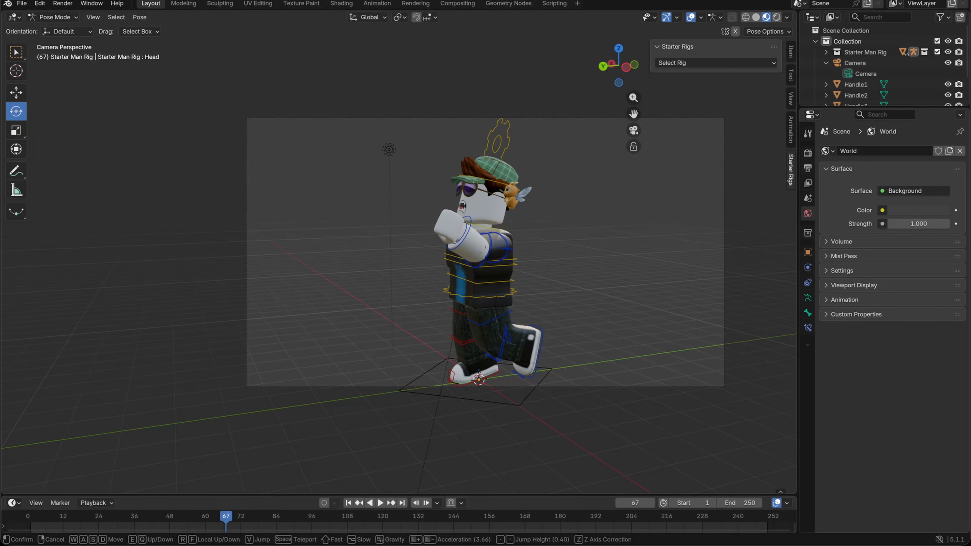
pyautogui.click(270, 379)
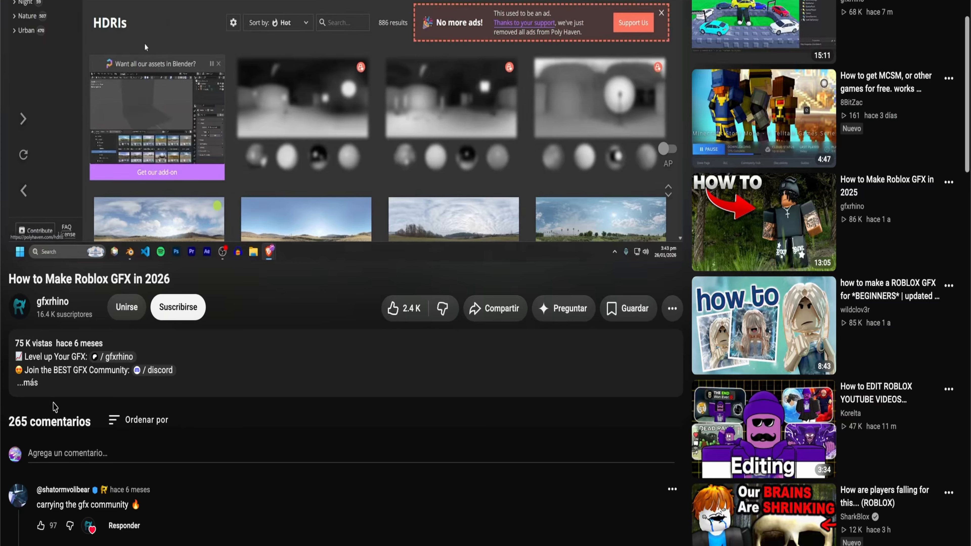
# Step: Switch to the YouTube tutorial, expand the video's description and follow its Poly Haven link
pyautogui.click(36, 389)
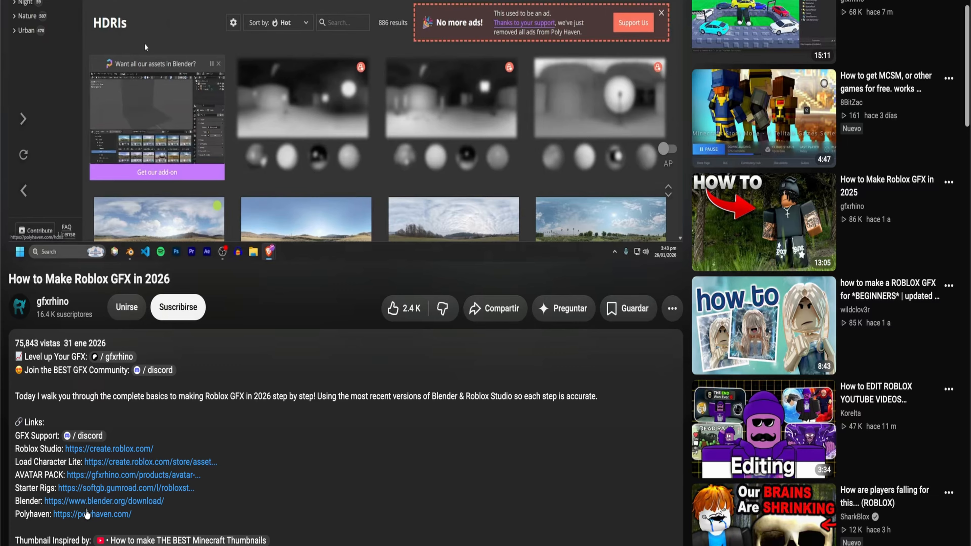
pyautogui.click(86, 513)
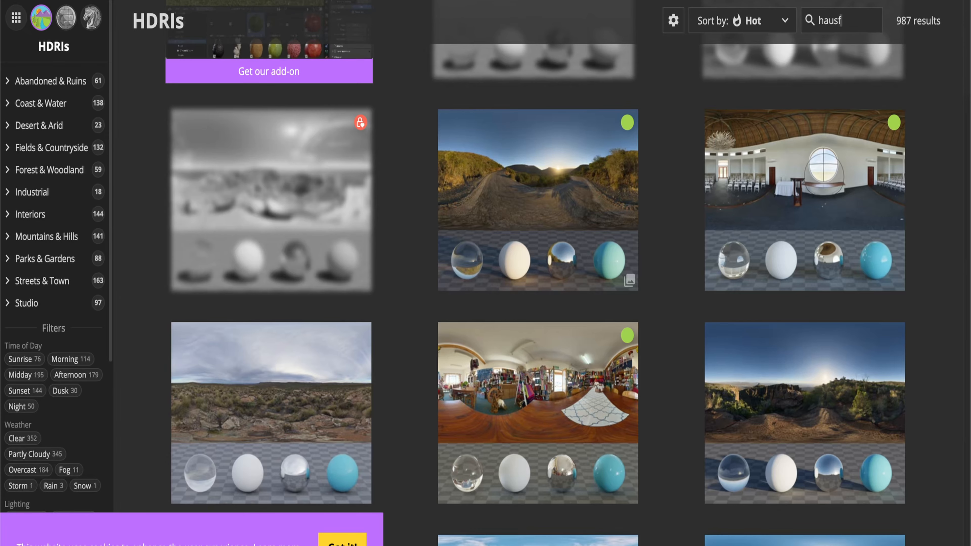
# Step: Search Poly Haven's HDRIs for "hausdorf" and open the Hausdorf Meadow HDRI
pyautogui.press('BackSpace')
pyautogui.write('dorf')
pyautogui.scroll(6, 338, 172)
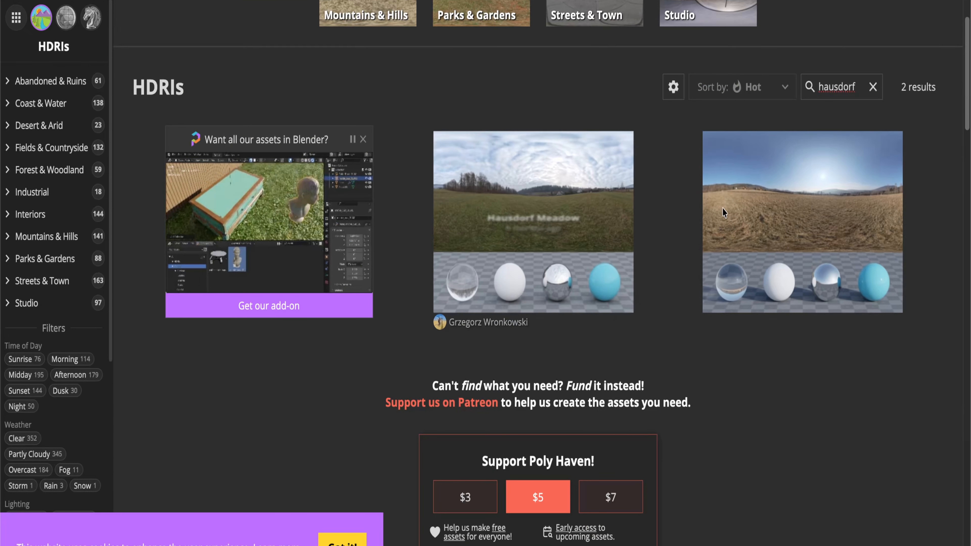
pyautogui.click(534, 203)
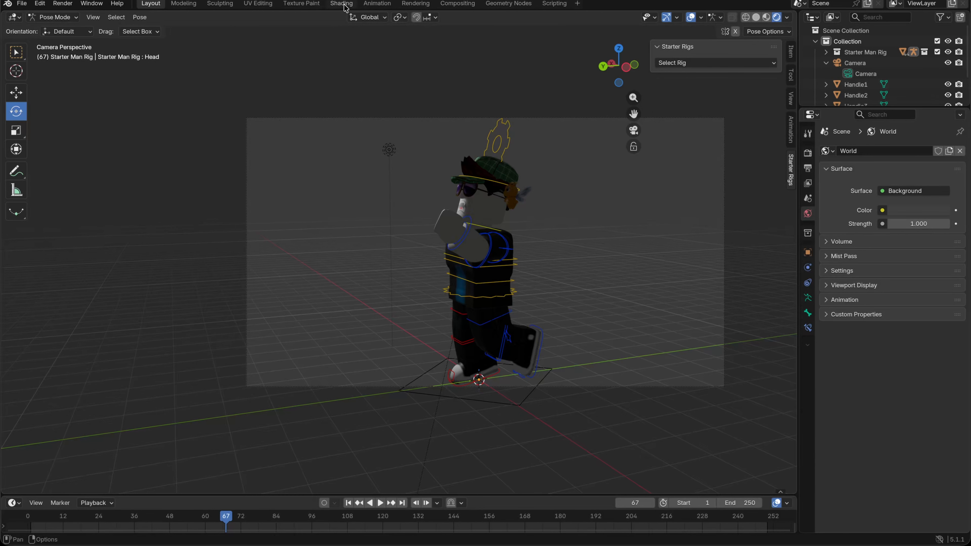
# Step: Switch to Blender's Shading workspace and set the shader editor's type to World
pyautogui.click(342, 4)
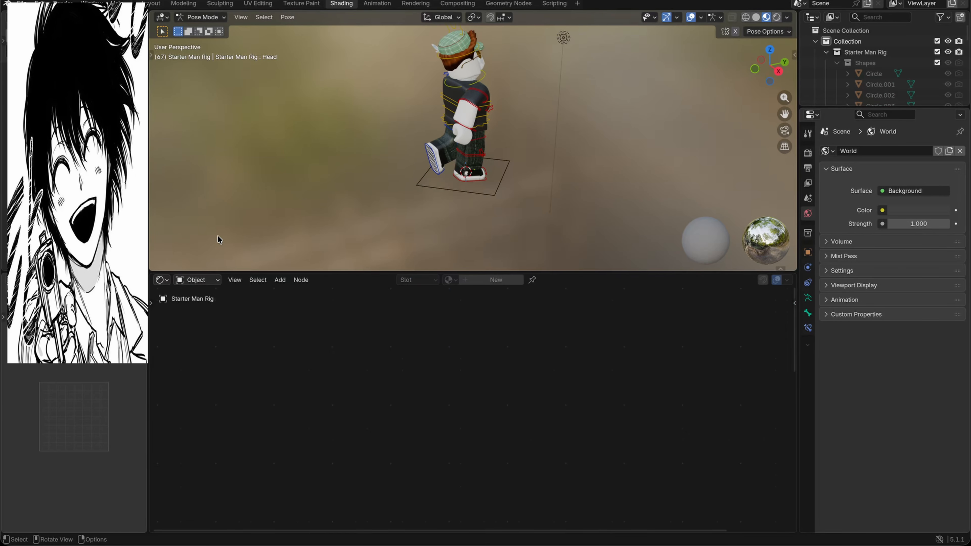
pyautogui.click(197, 280)
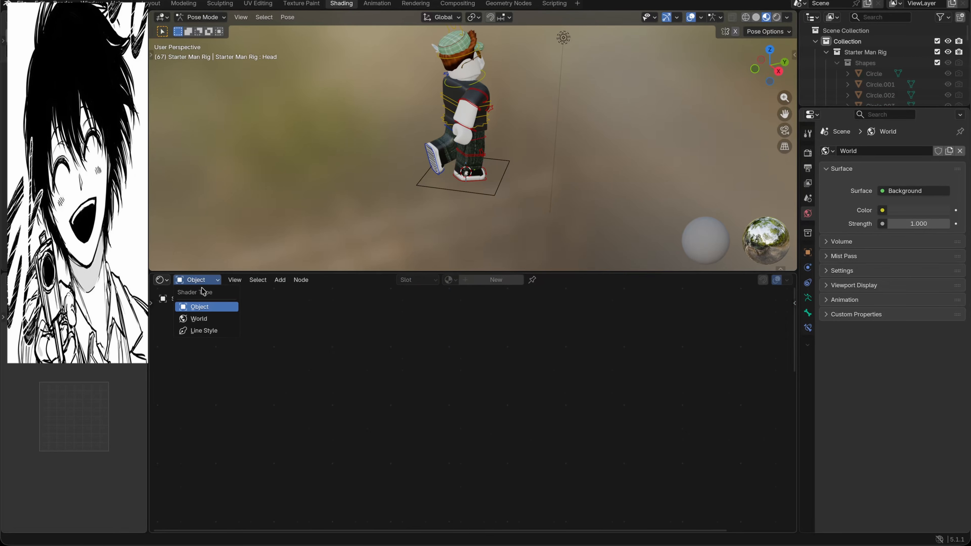
pyautogui.click(212, 320)
# Step: Add an Environment Texture node to the world shader and place it beside the Background node's color input
pyautogui.hotkey('shift', 'a')
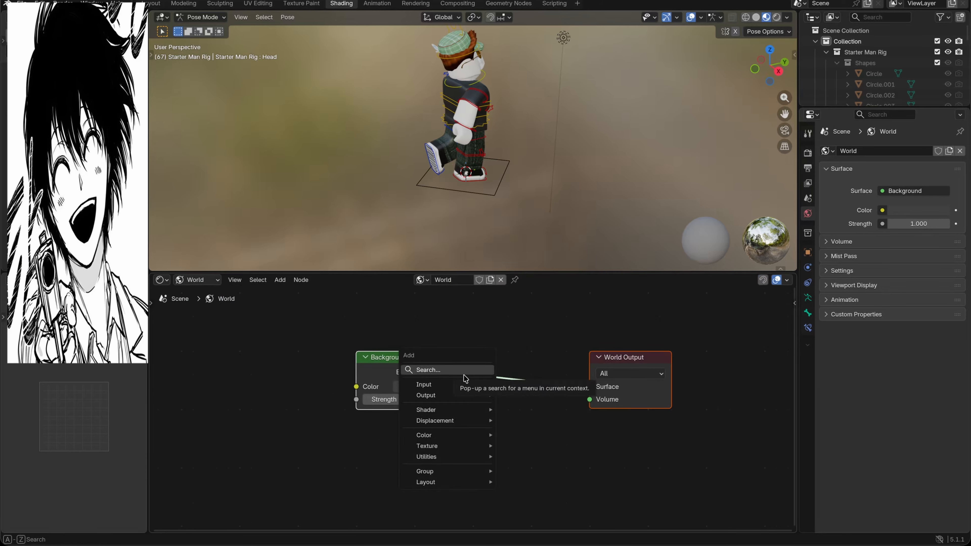
pyautogui.click(463, 369)
pyautogui.write('e')
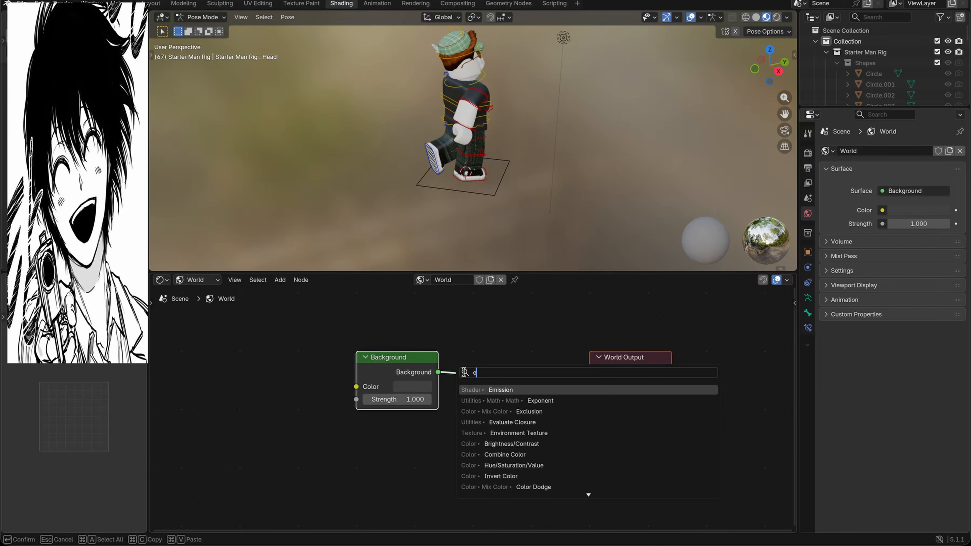
pyautogui.write('nv')
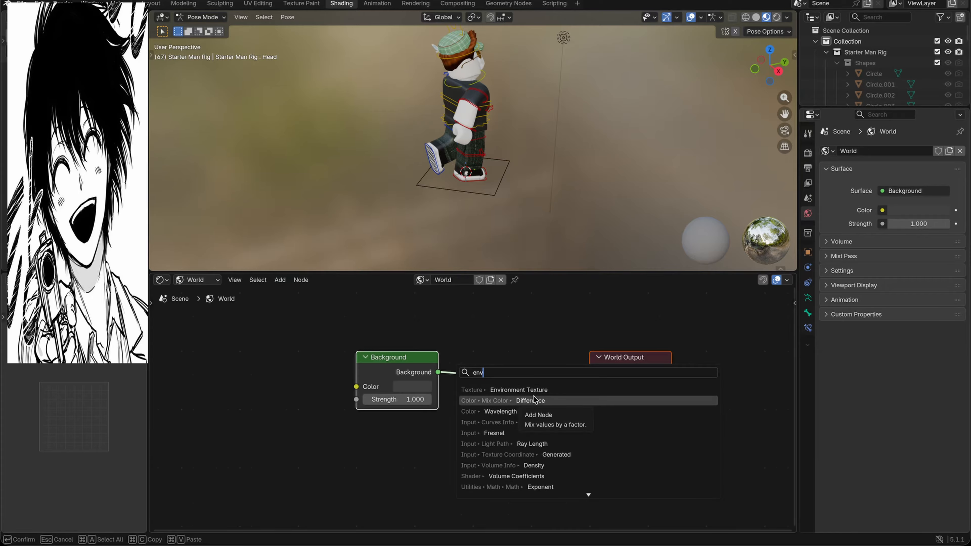
pyautogui.click(527, 389)
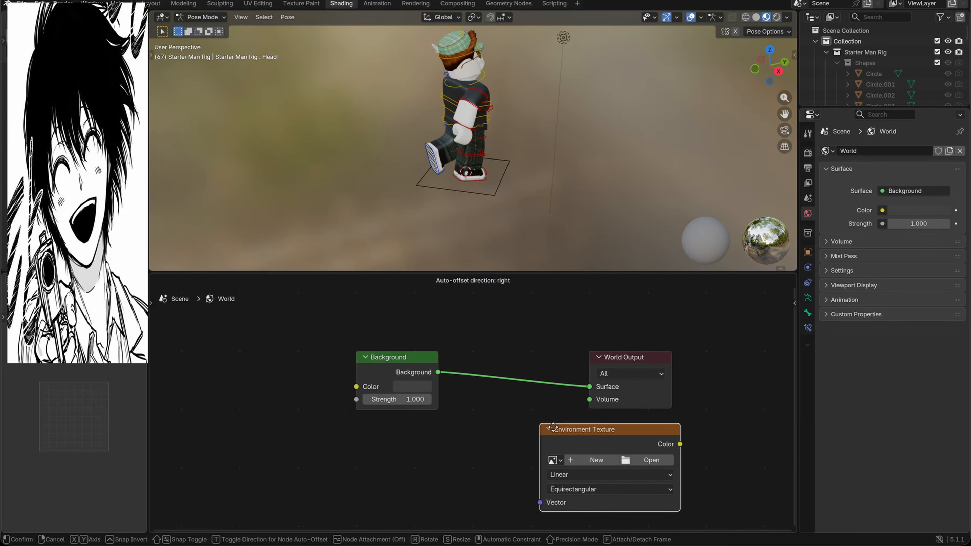
pyautogui.click(314, 435)
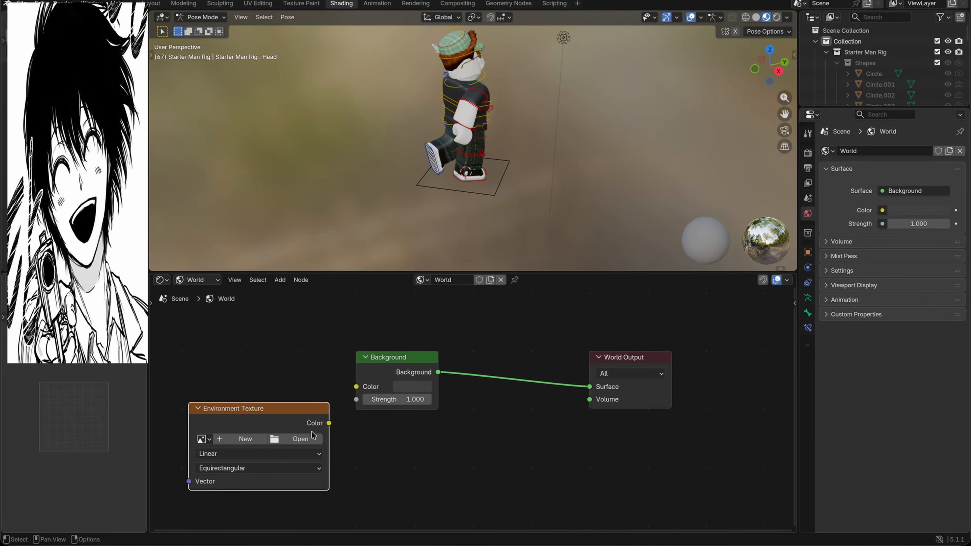
# Step: Connect the Environment Texture's Color to the Background node's Color and load hausdorf_meadow_4k.exr into it
pyautogui.moveTo(328, 424); pyautogui.dragTo(355, 387)
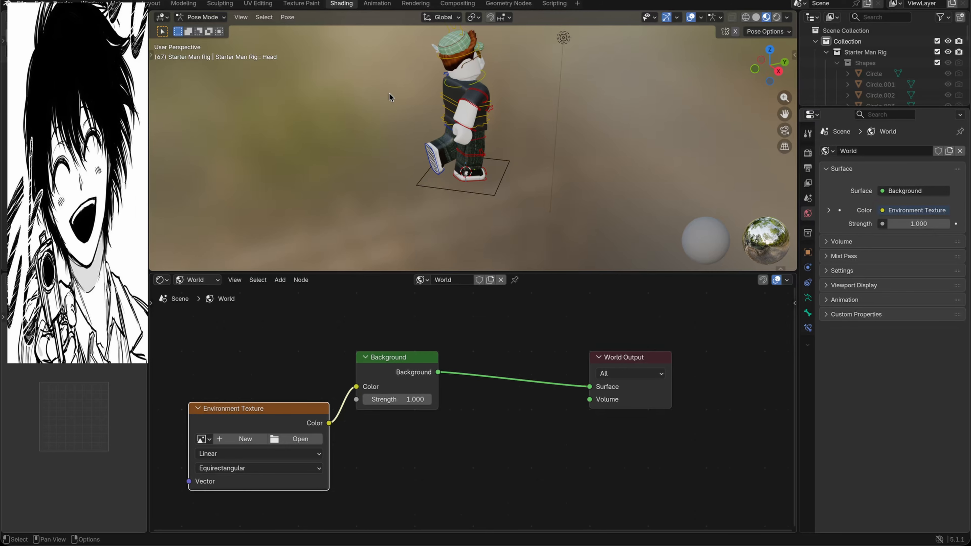
pyautogui.click(300, 438)
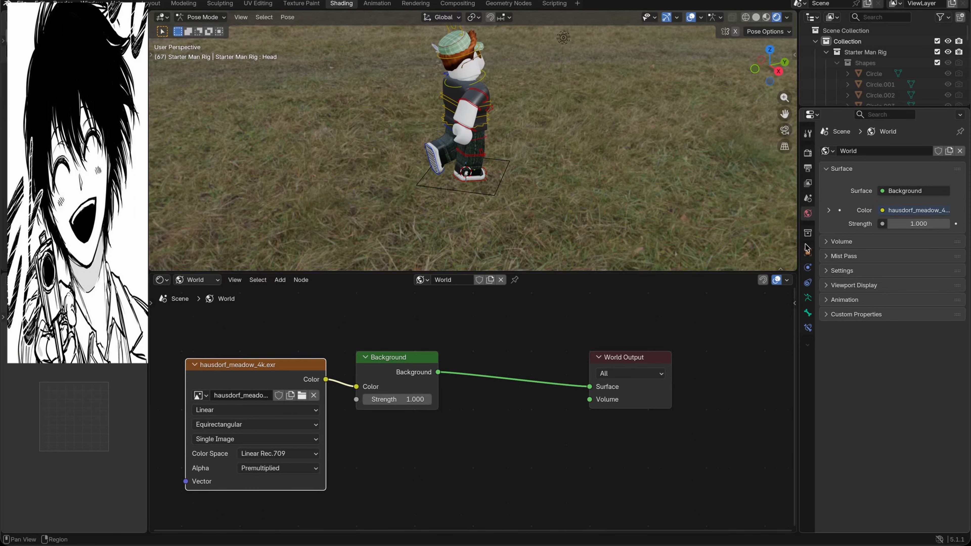
# Step: Set the render engine to Cycles and the render Max Samples to 256
pyautogui.click(807, 153)
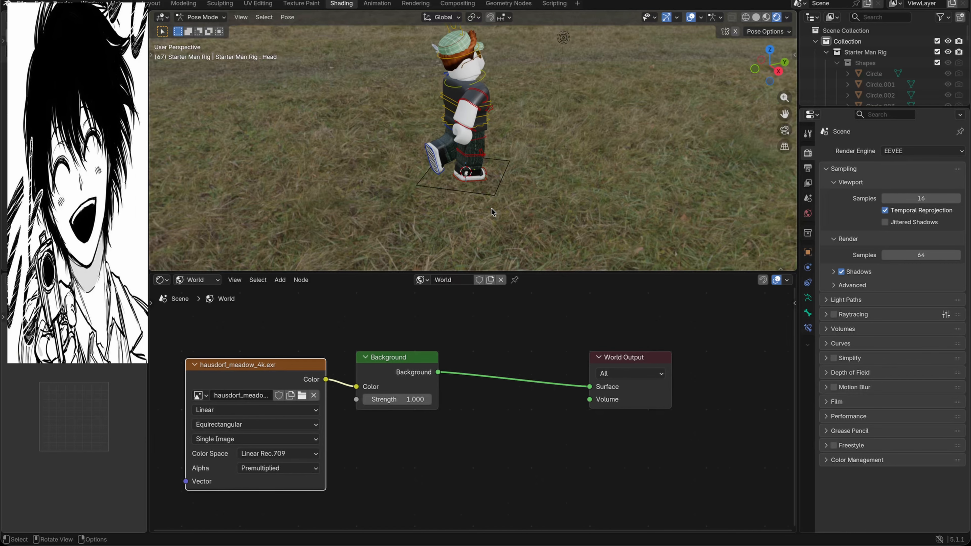
pyautogui.click(917, 150)
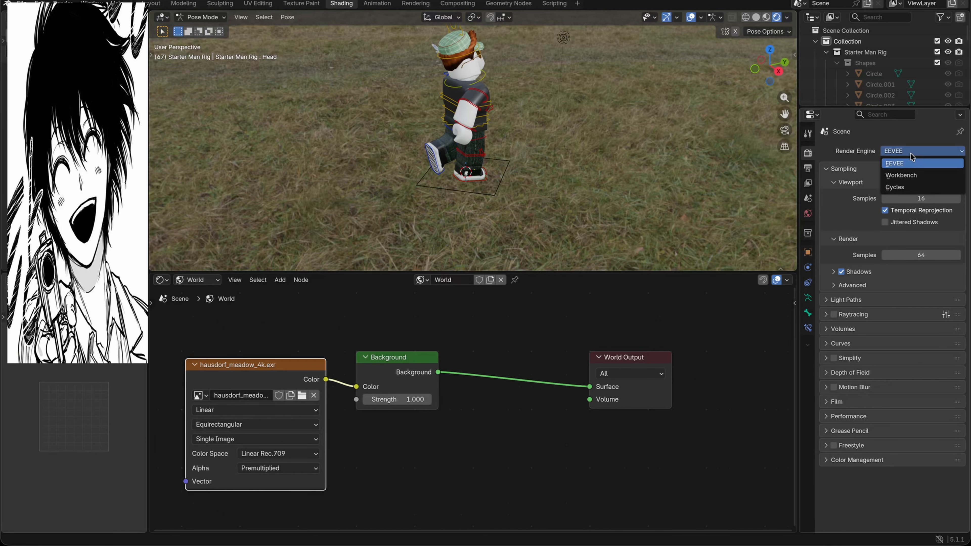
pyautogui.click(898, 184)
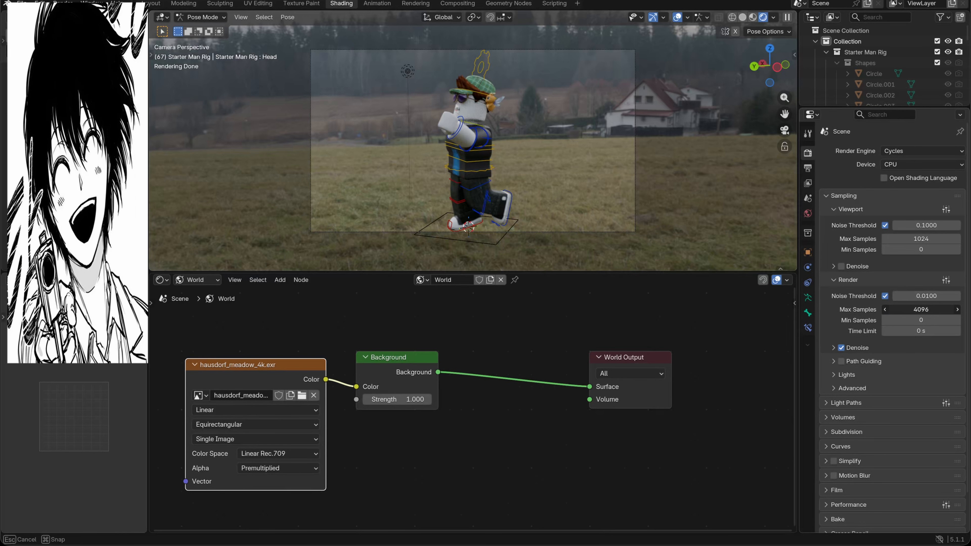
pyautogui.click(916, 305)
pyautogui.press('Return')
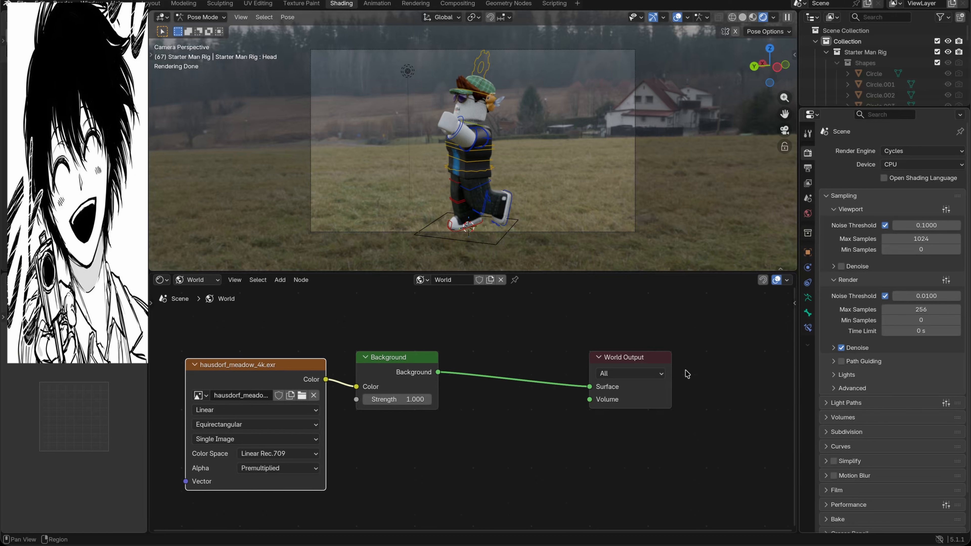
# Step: Enable the Transparent option in the render's Film settings
pyautogui.scroll(-1, 912, 396)
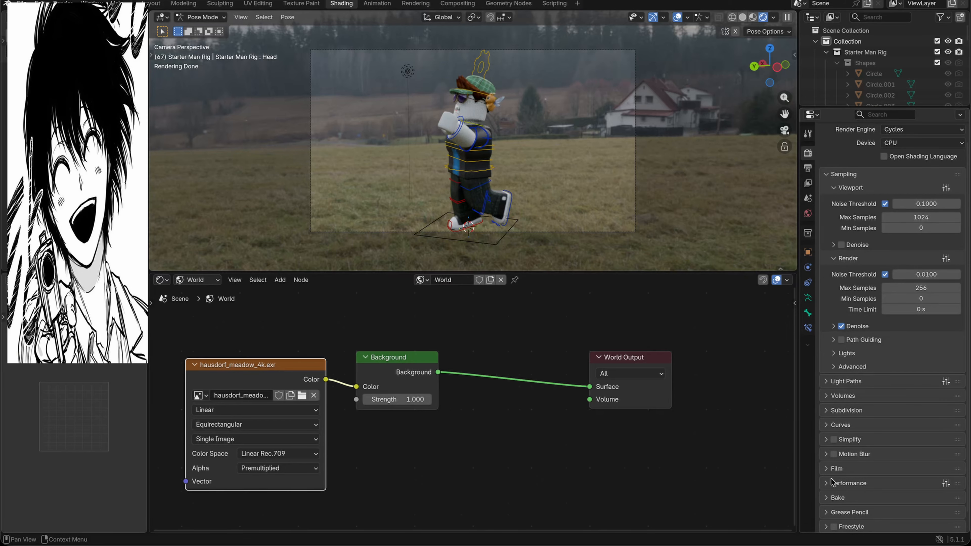
pyautogui.click(826, 471)
pyautogui.scroll(-3, 851, 501)
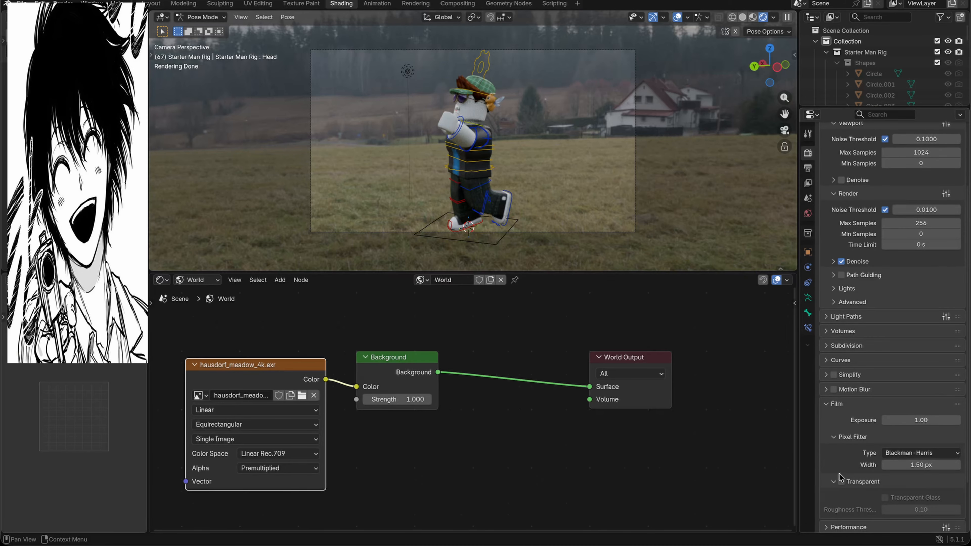
pyautogui.click(841, 482)
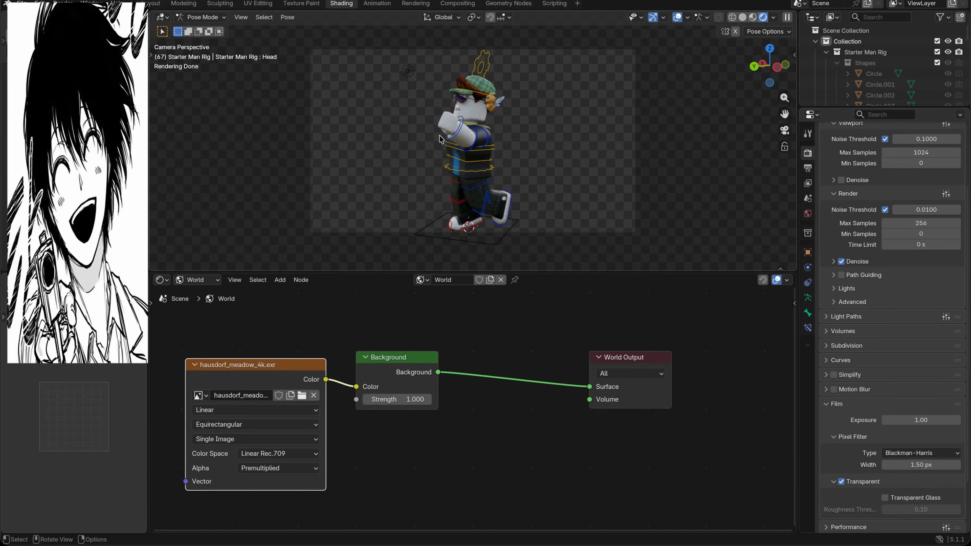
pyautogui.click(437, 158)
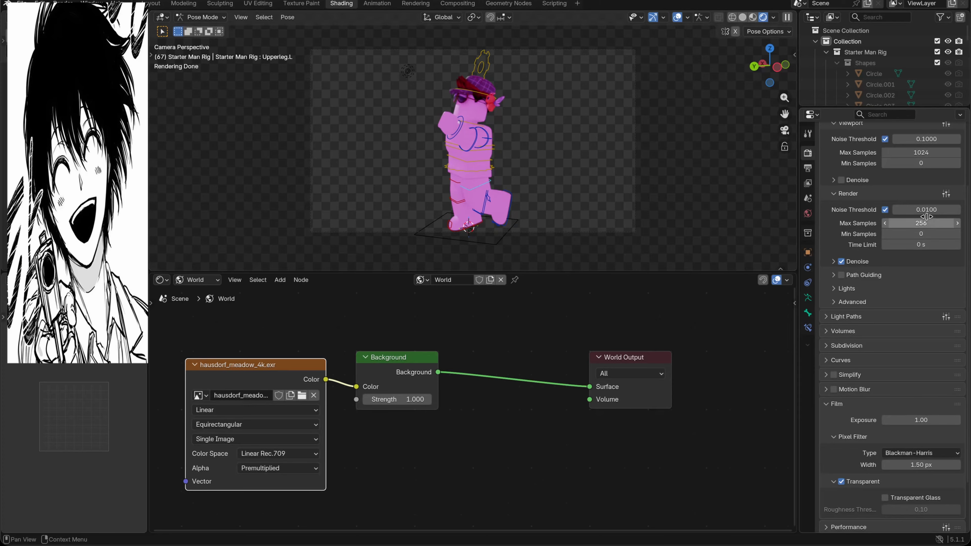
pyautogui.scroll(5, 902, 189)
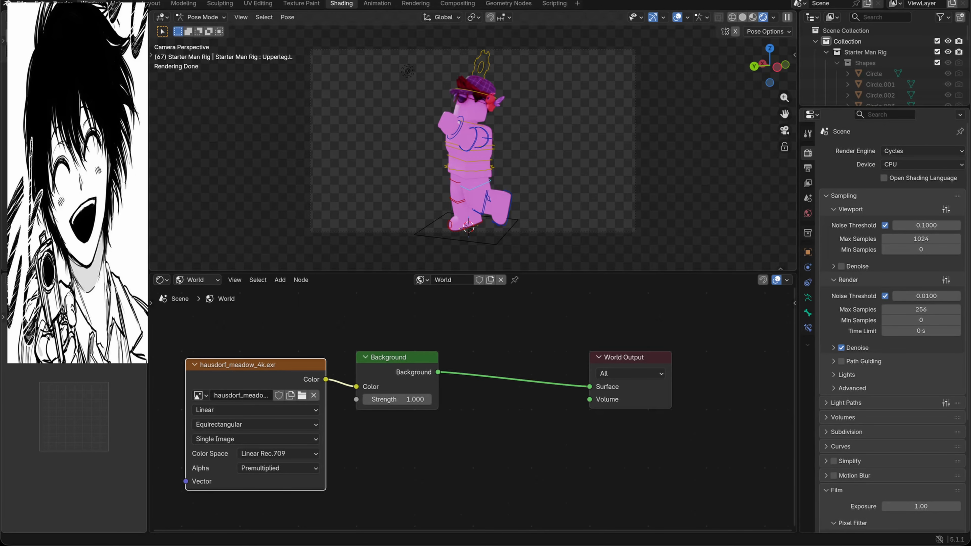
pyautogui.click(21, 4)
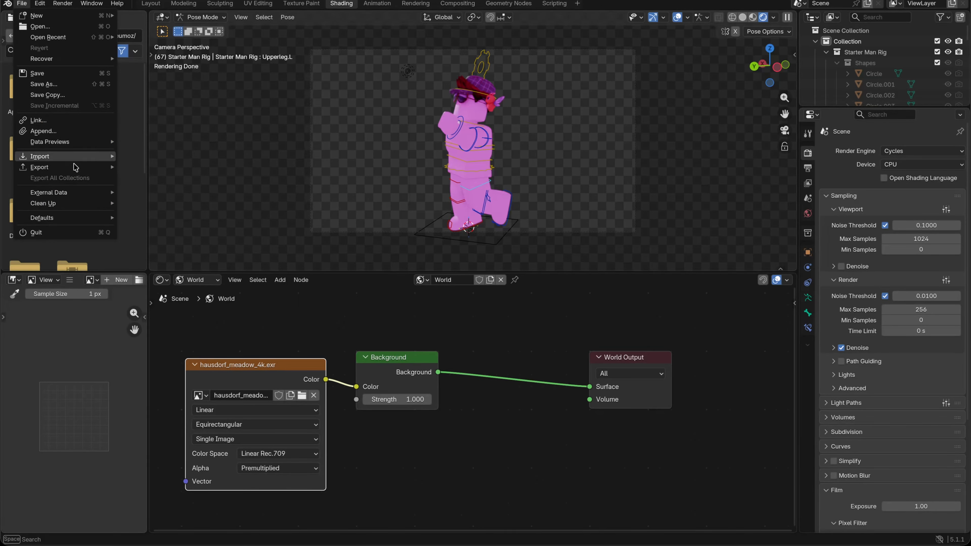
pyautogui.moveTo(70, 201)
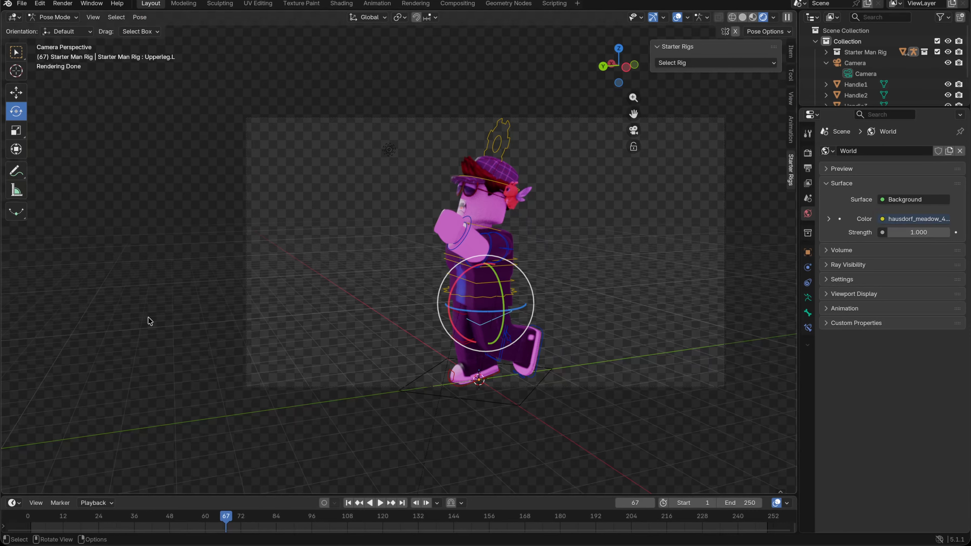
# Step: Import the trophy model into the scene
pyautogui.click(21, 4)
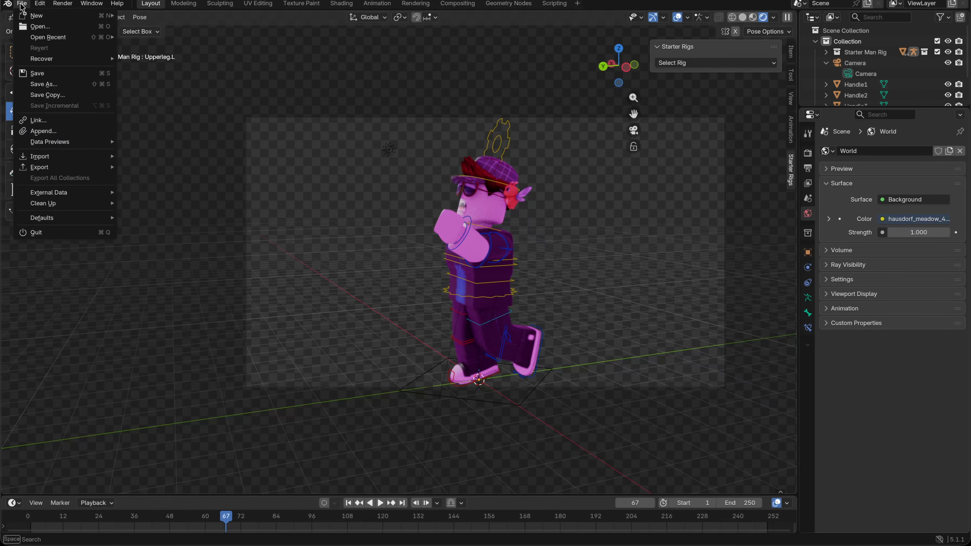
pyautogui.moveTo(57, 156)
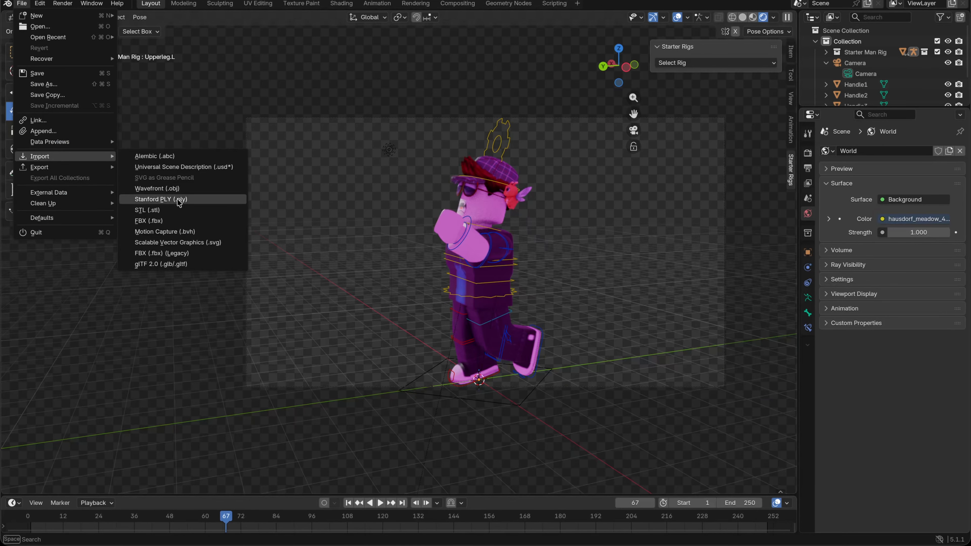
pyautogui.click(193, 232)
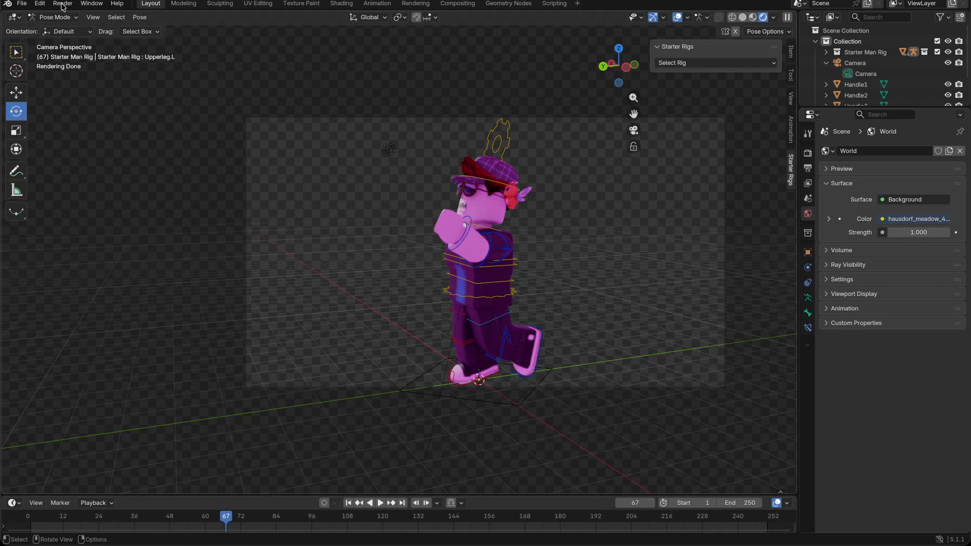
pyautogui.click(22, 3)
pyautogui.click(22, 3)
pyautogui.click(22, 3)
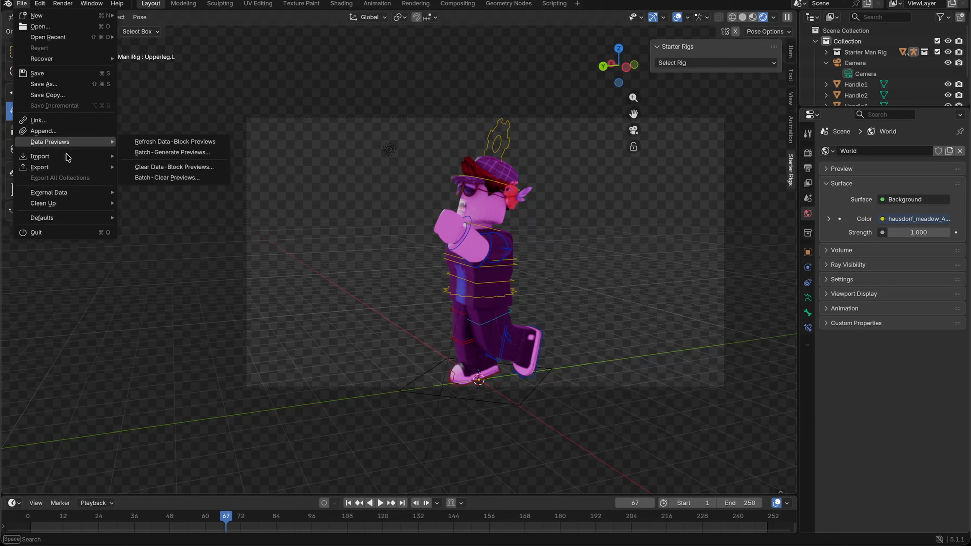
pyautogui.moveTo(68, 157)
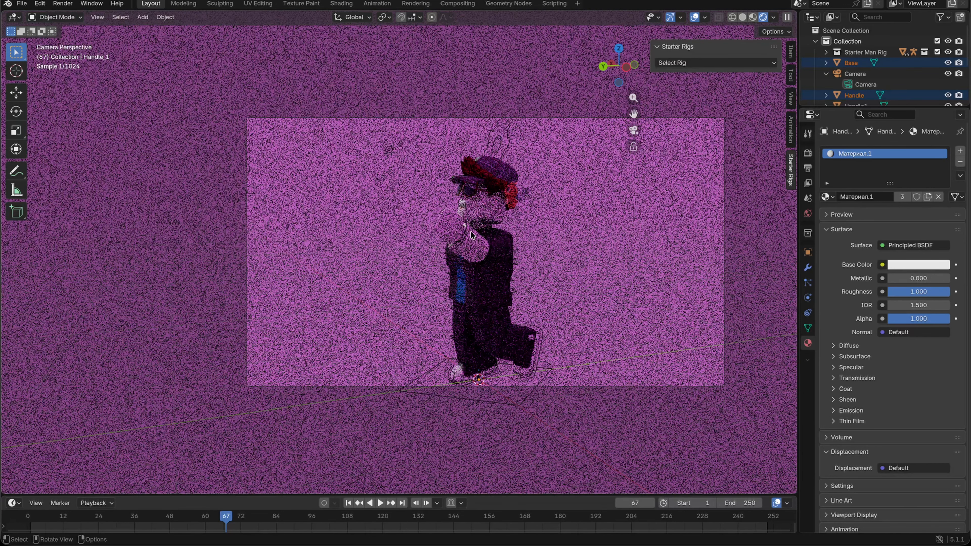
# Step: Switch the viewport to Material Preview and place the trophy, scaled down, just in front of the character's raised hands
pyautogui.click(752, 18)
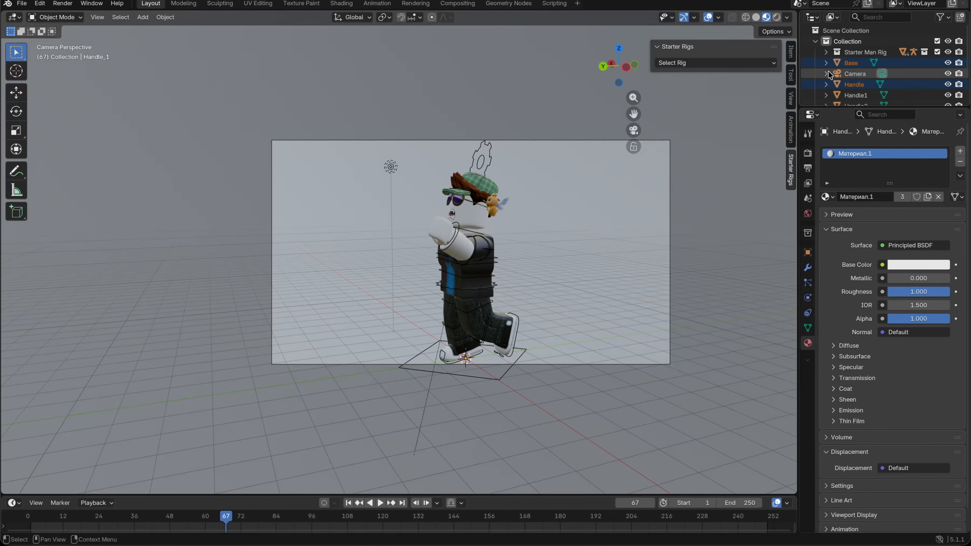
pyautogui.click(845, 62)
pyautogui.scroll(-2, 308, 168)
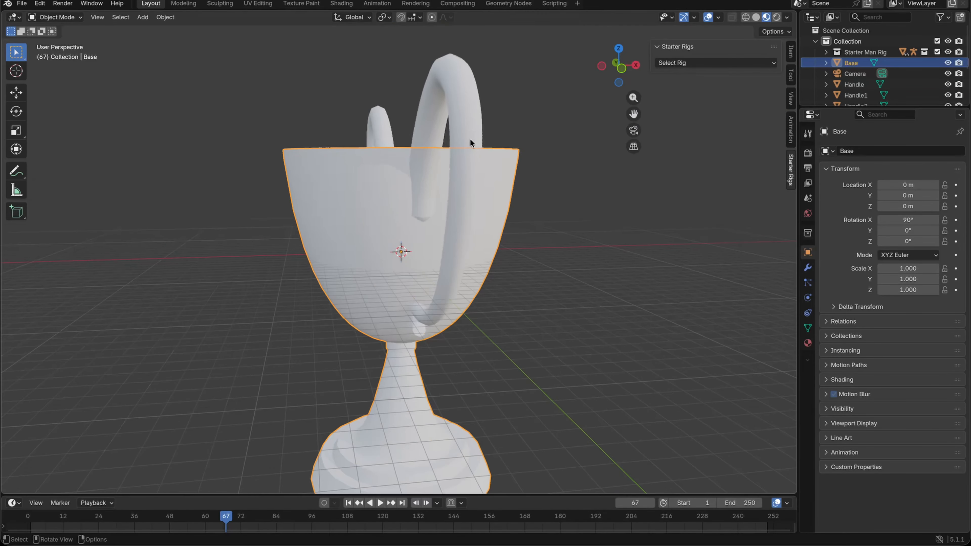
pyautogui.moveTo(470, 138); pyautogui.dragTo(601, 174, button='middle')
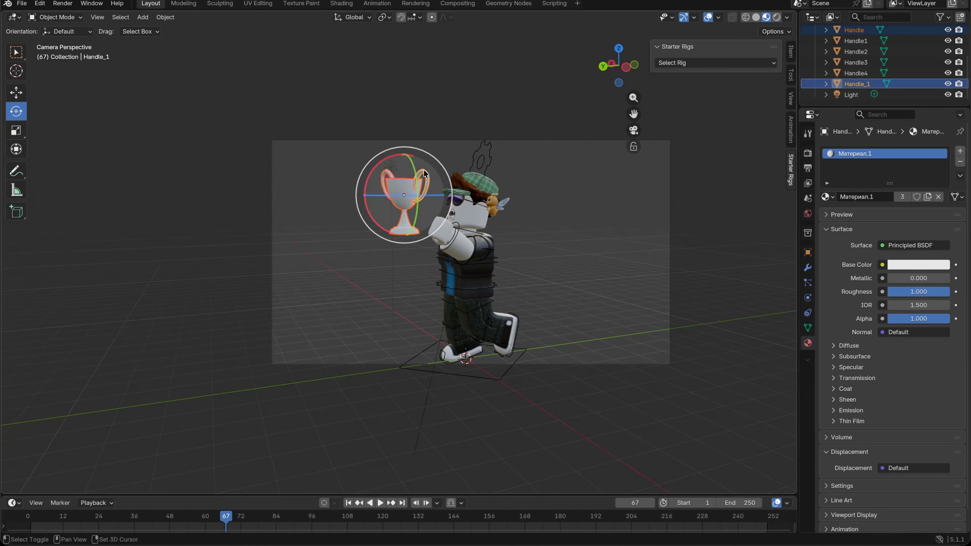
# Step: Set the trophy material's Base Color to yellow, with Metallic and IOR at 1.000
pyautogui.click(918, 264)
pyautogui.click(933, 83)
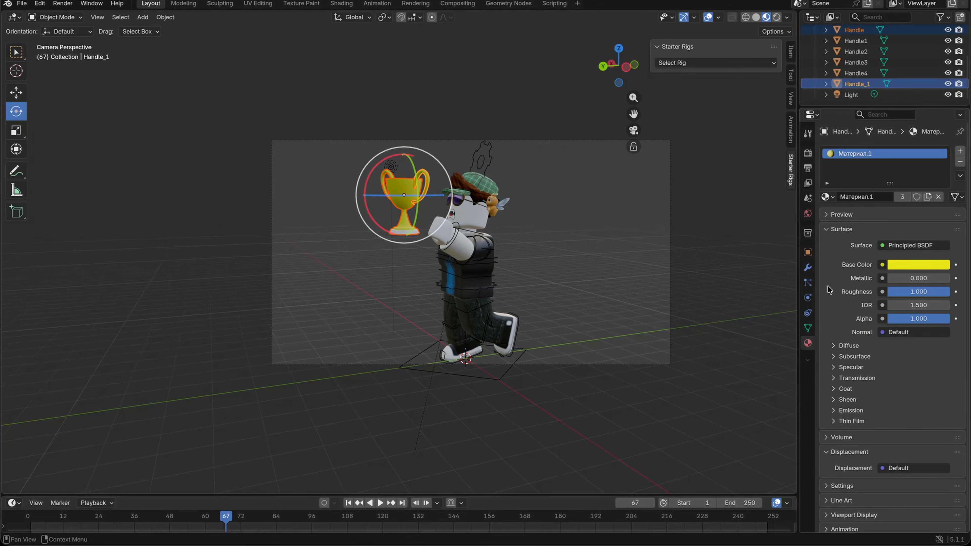
pyautogui.click(912, 281)
pyautogui.write('`00')
pyautogui.press('Return')
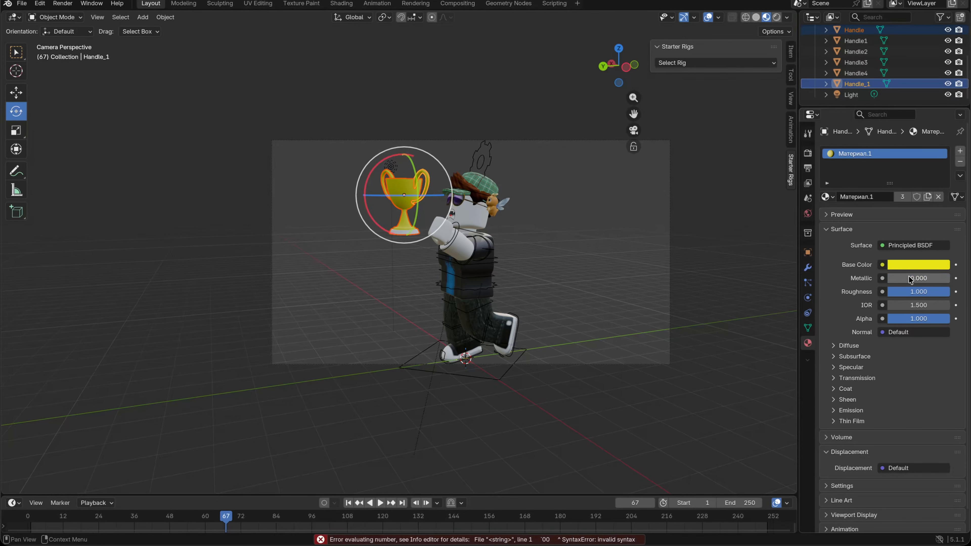
pyautogui.moveTo(946, 306); pyautogui.dragTo(967, 305)
pyautogui.moveTo(911, 281); pyautogui.dragTo(947, 280)
pyautogui.scroll(-1, 867, 346)
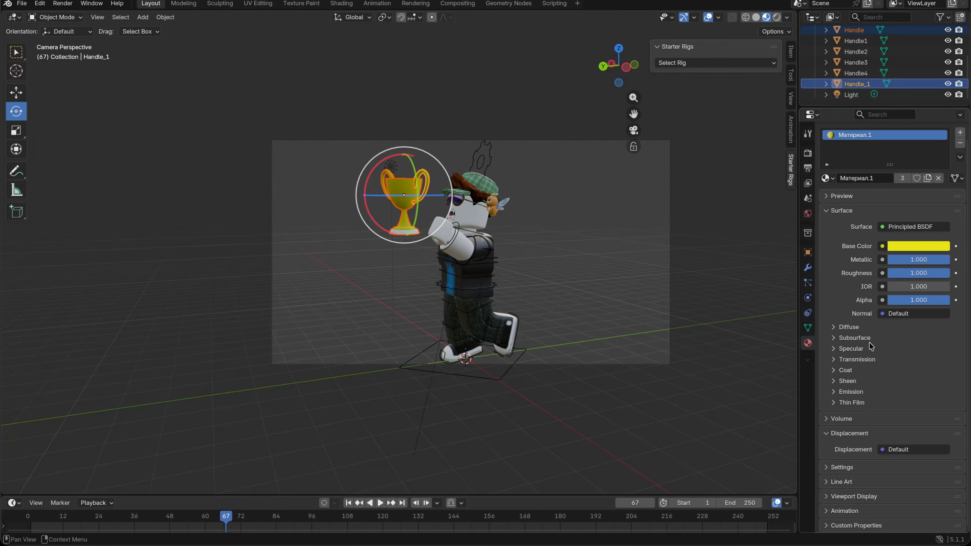
# Step: Set the trophy material's Sheen Weight to 1.000 and deselect all objects
pyautogui.click(848, 381)
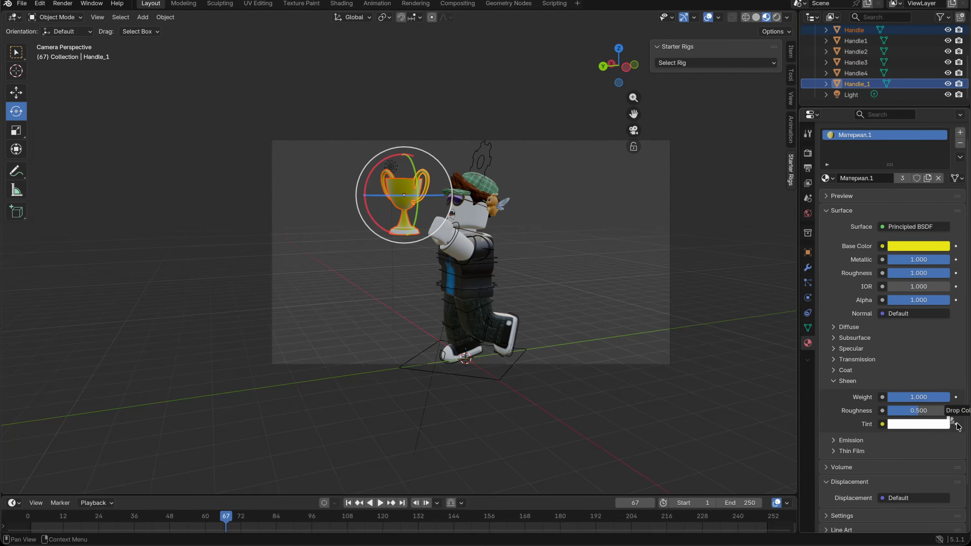
pyautogui.click(840, 381)
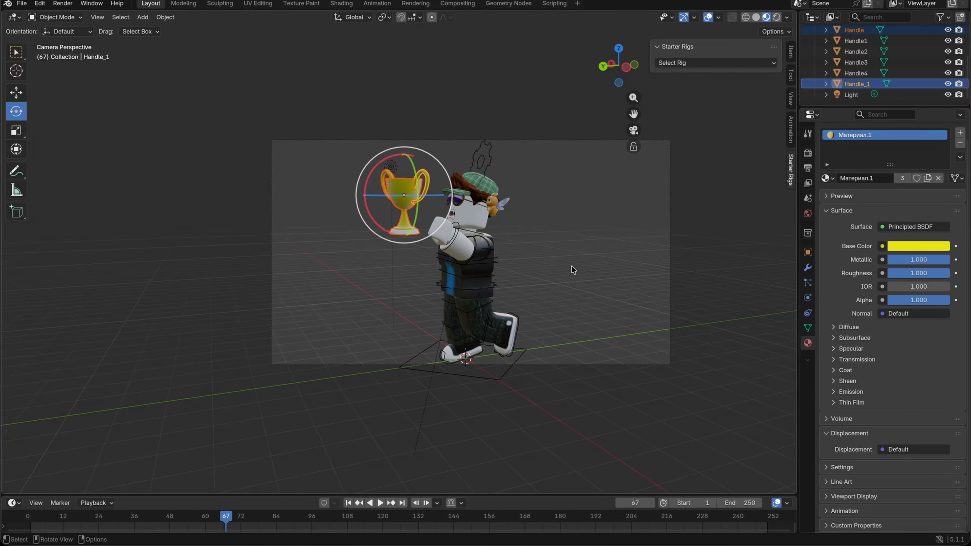
pyautogui.hotkey('alt', 'a')
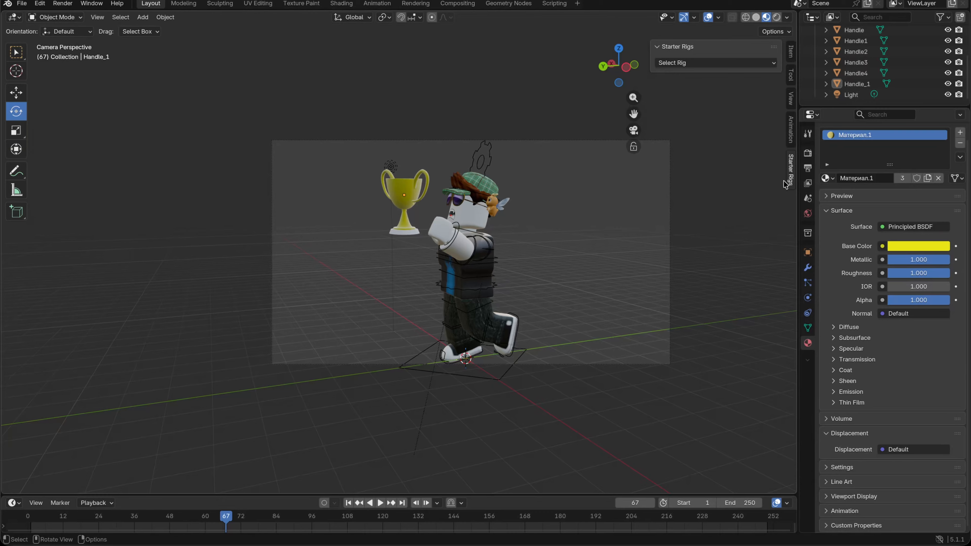
pyautogui.scroll(5, 841, 90)
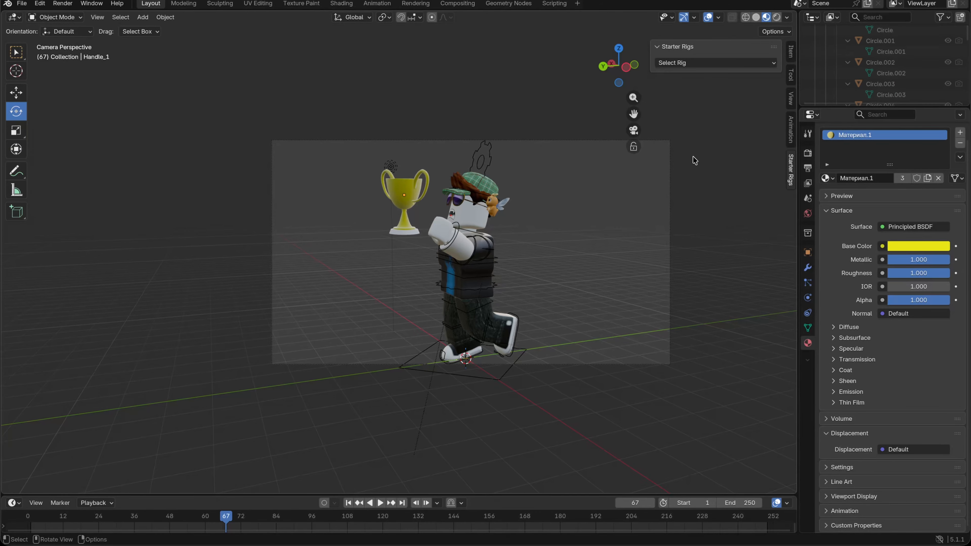
# Step: Add a Spot light to the scene
pyautogui.hotkey('shift', 'a')
pyautogui.click(223, 92)
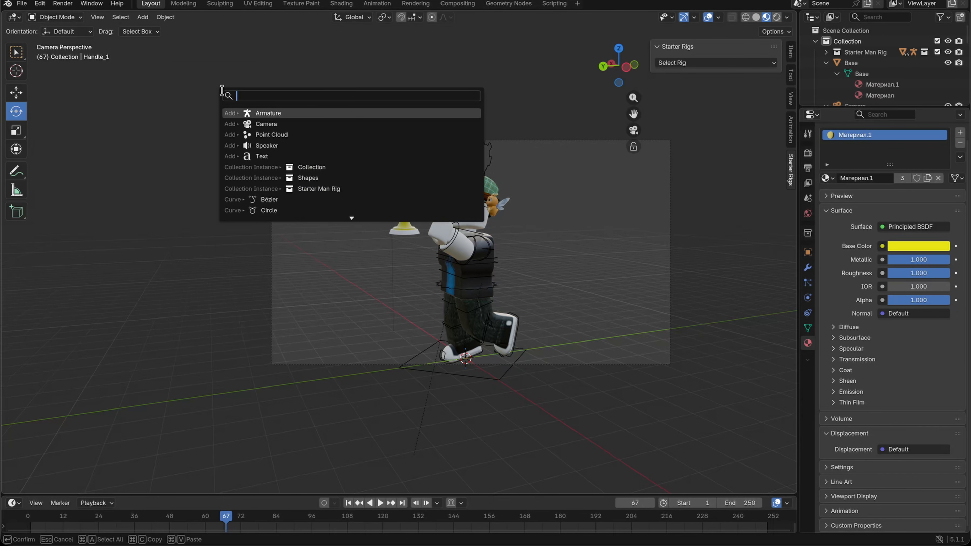
pyautogui.write('light')
pyautogui.press('BackSpace')
pyautogui.press('BackSpace')
pyautogui.press('BackSpace')
pyautogui.press('BackSpace')
pyautogui.press('BackSpace')
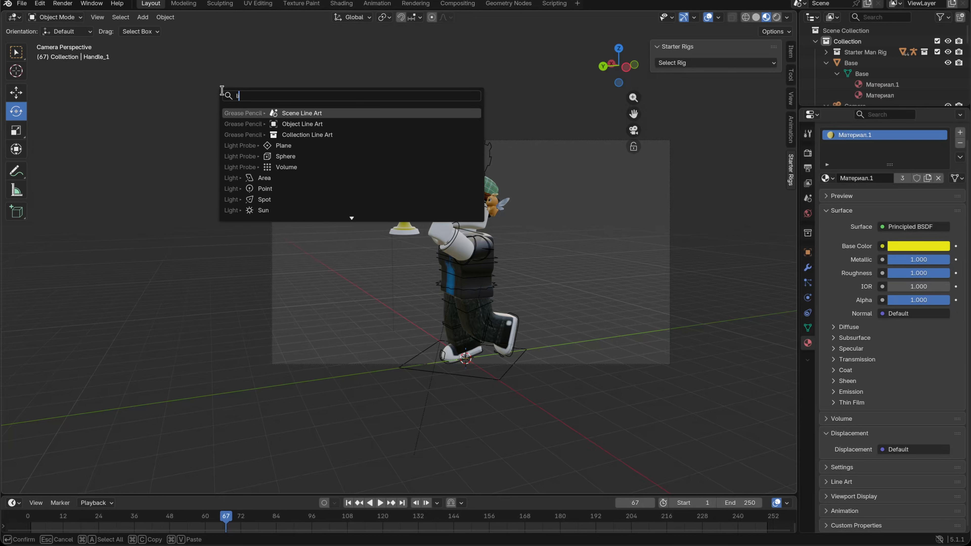
pyautogui.write('light')
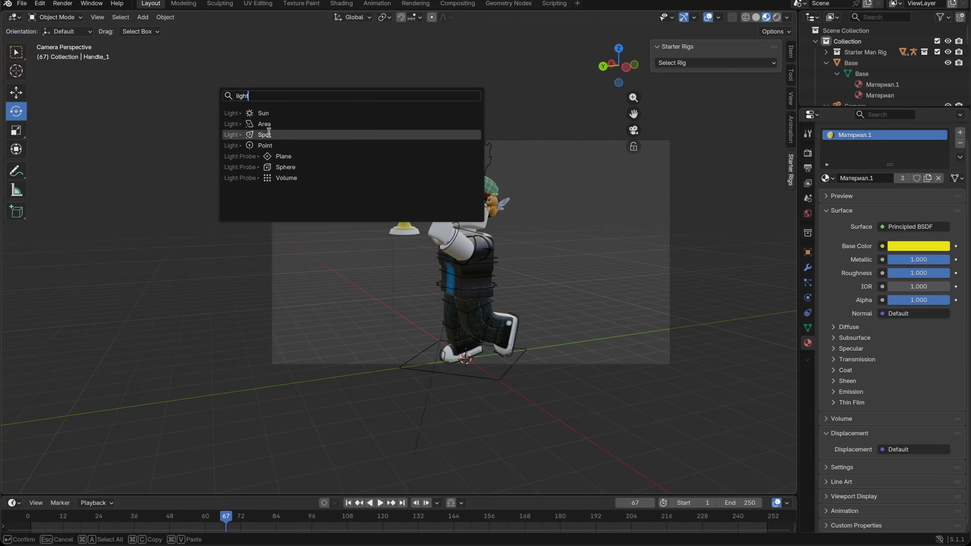
pyautogui.click(273, 136)
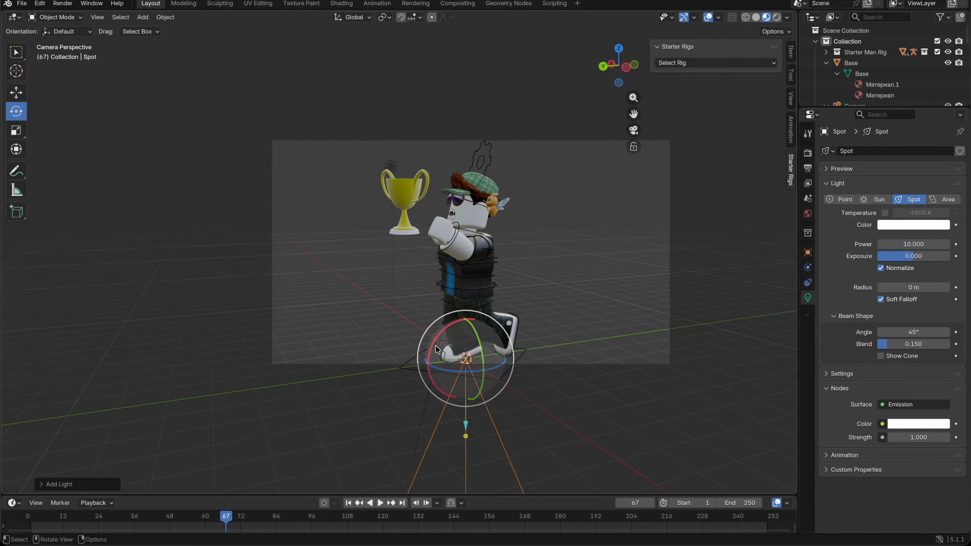
# Step: Move the Spot light straight up above the character so its cone covers the whole figure
pyautogui.click(16, 92)
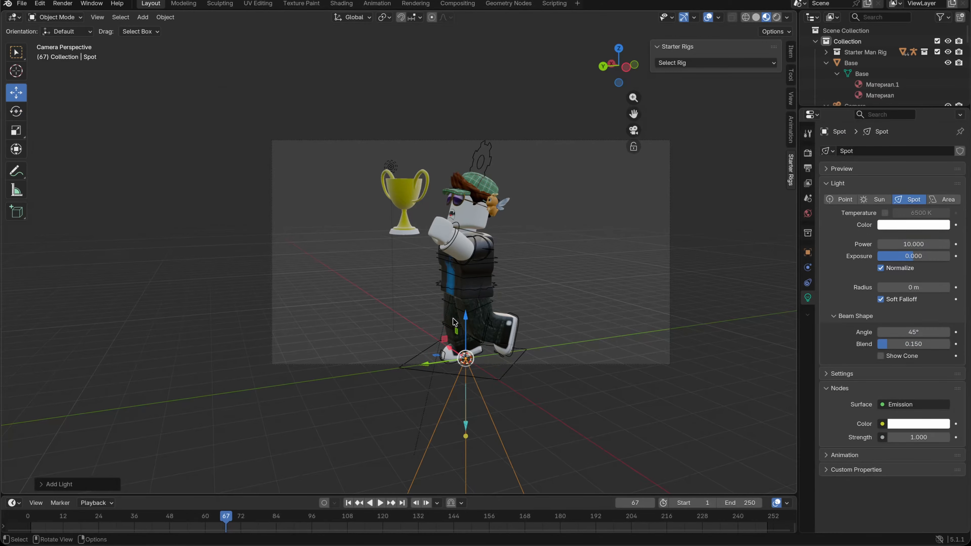
pyautogui.moveTo(465, 318); pyautogui.dragTo(504, 458)
pyautogui.click(682, 402)
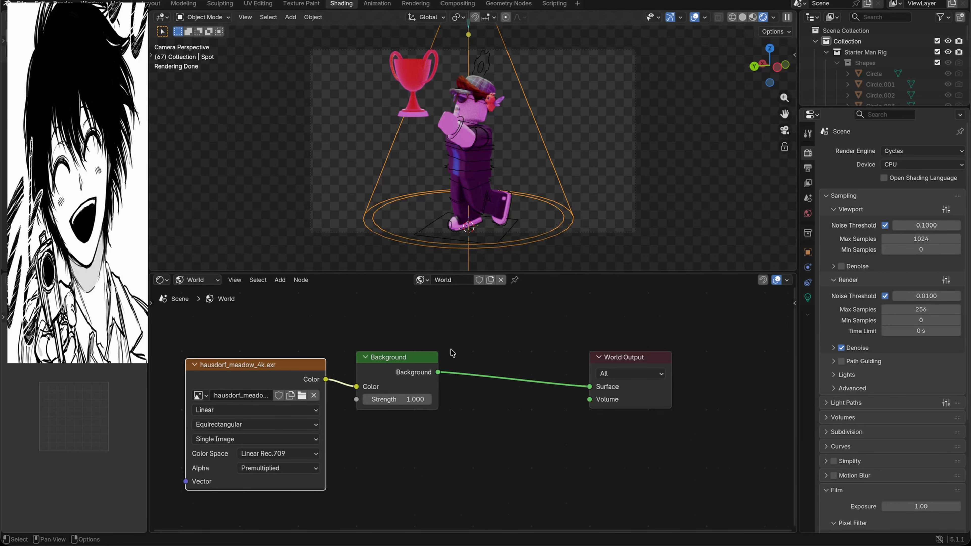
# Step: Add a Volume Scatter node to the world shader and place it below the Background node
pyautogui.rightClick(417, 430)
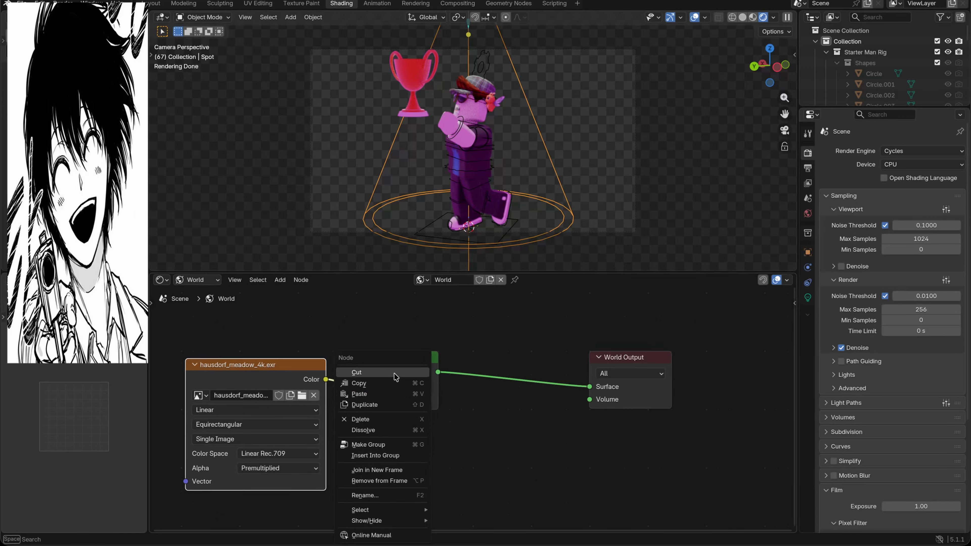
pyautogui.rightClick(410, 450)
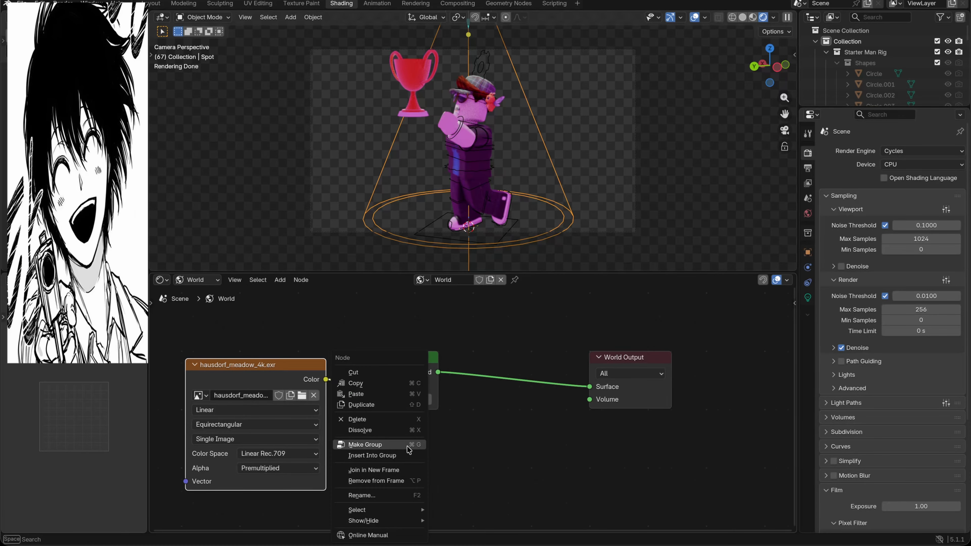
pyautogui.hotkey('shift', 'a')
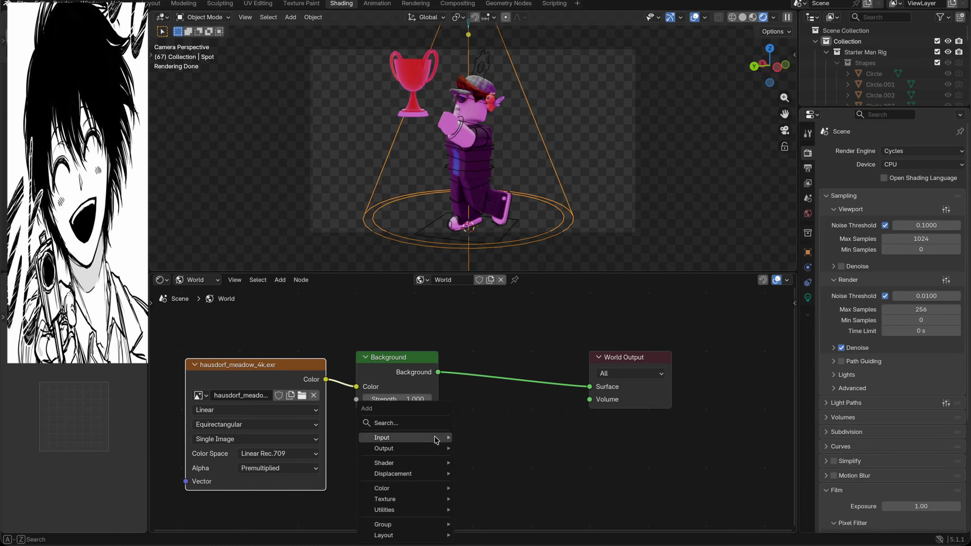
pyautogui.click(406, 421)
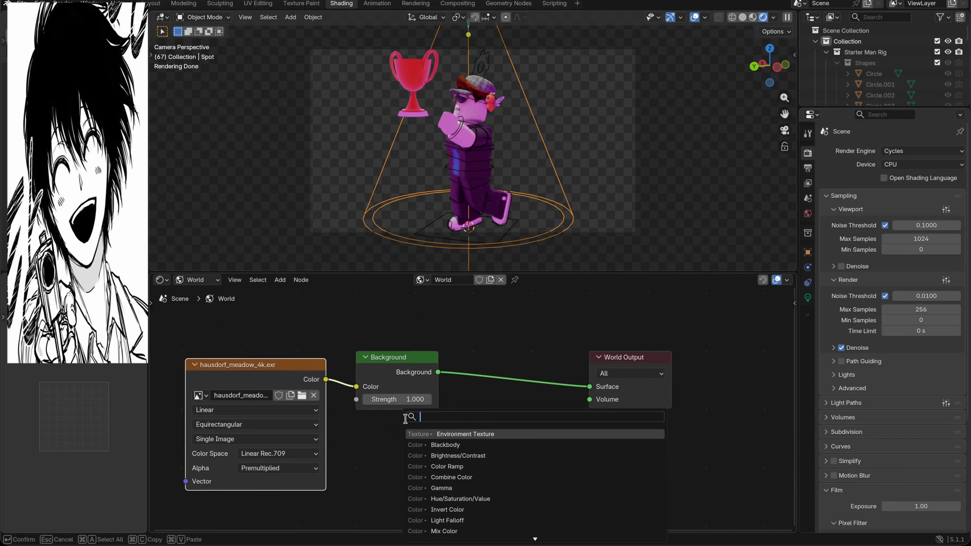
pyautogui.write('volume')
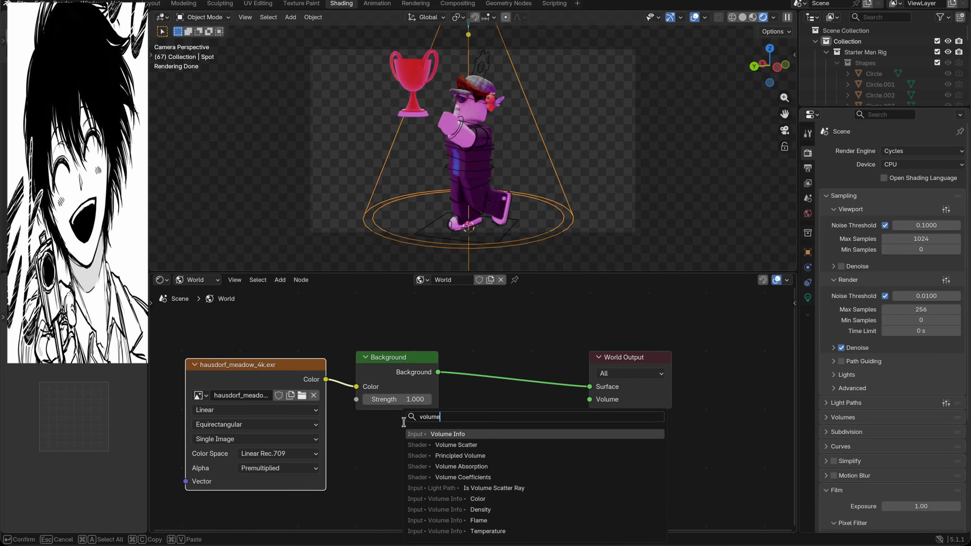
pyautogui.press('Down')
pyautogui.press('Return')
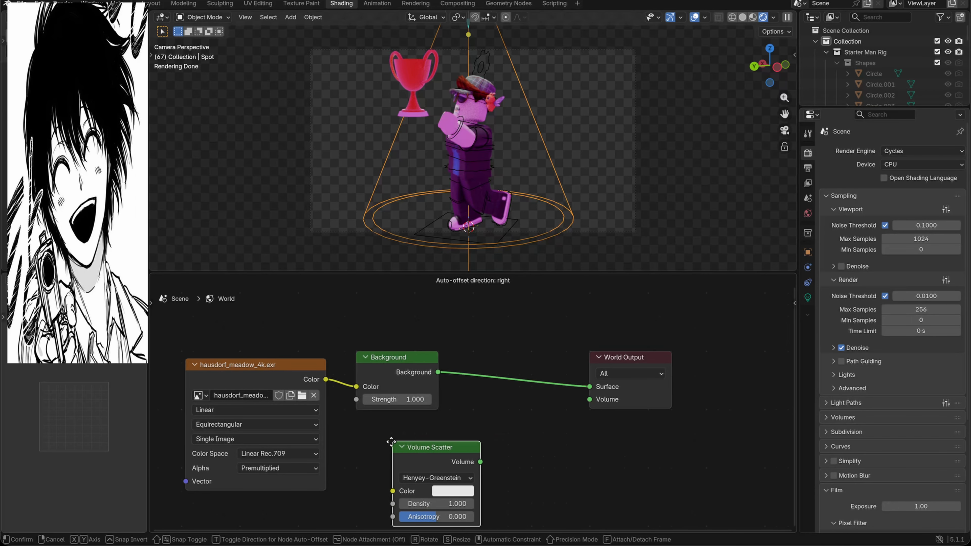
pyautogui.click(384, 424)
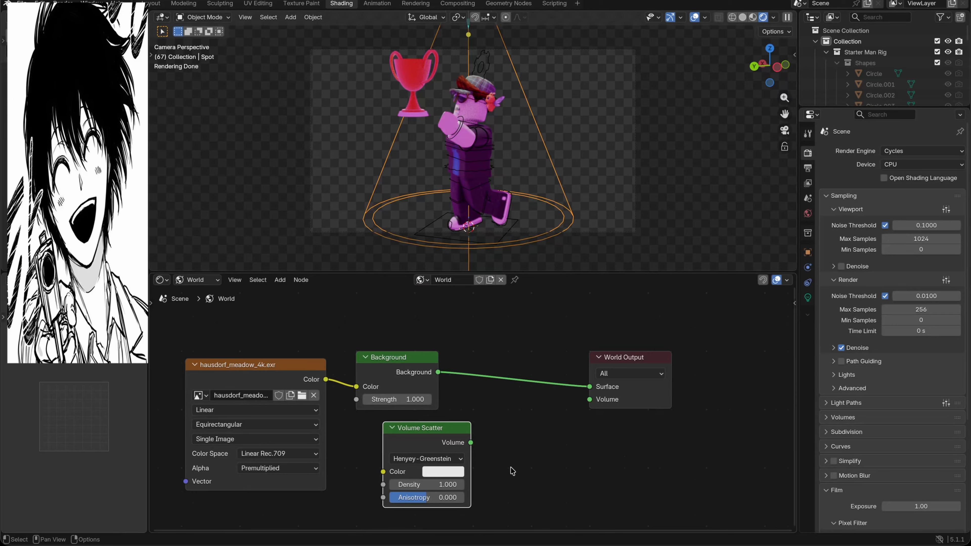
# Step: Set the Volume Scatter node's Density to 0.1 and its Anisotropy to -0.6
pyautogui.click(459, 485)
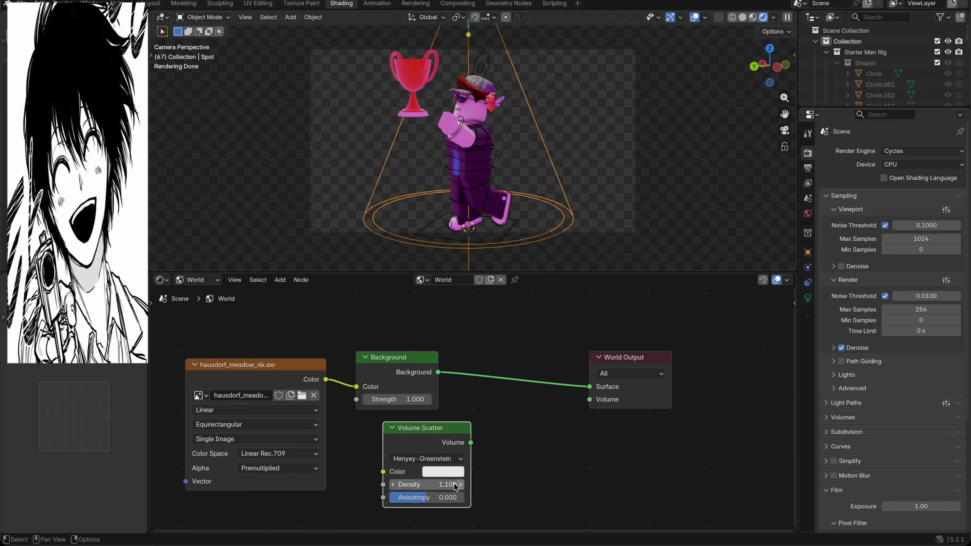
pyautogui.click(453, 485)
pyautogui.write('0.1')
pyautogui.press('Return')
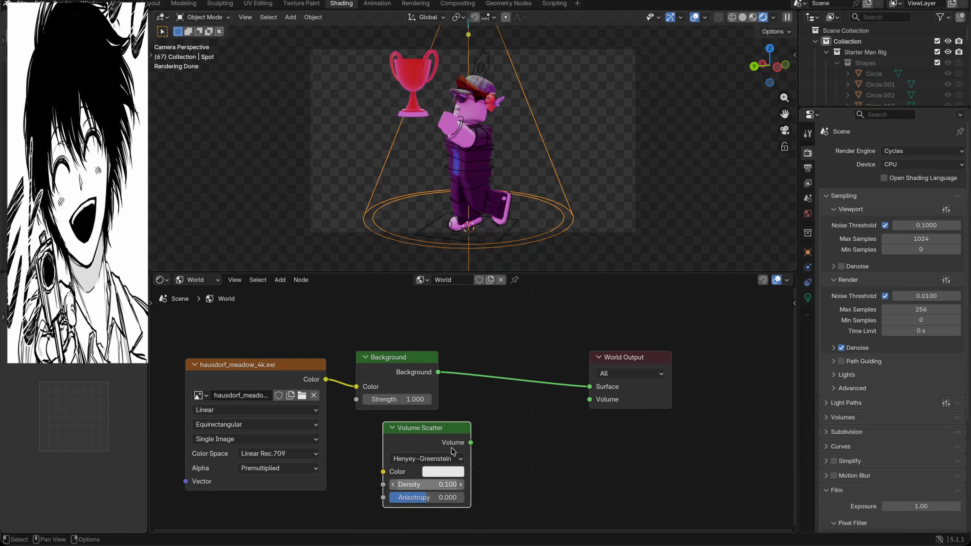
pyautogui.click(454, 497)
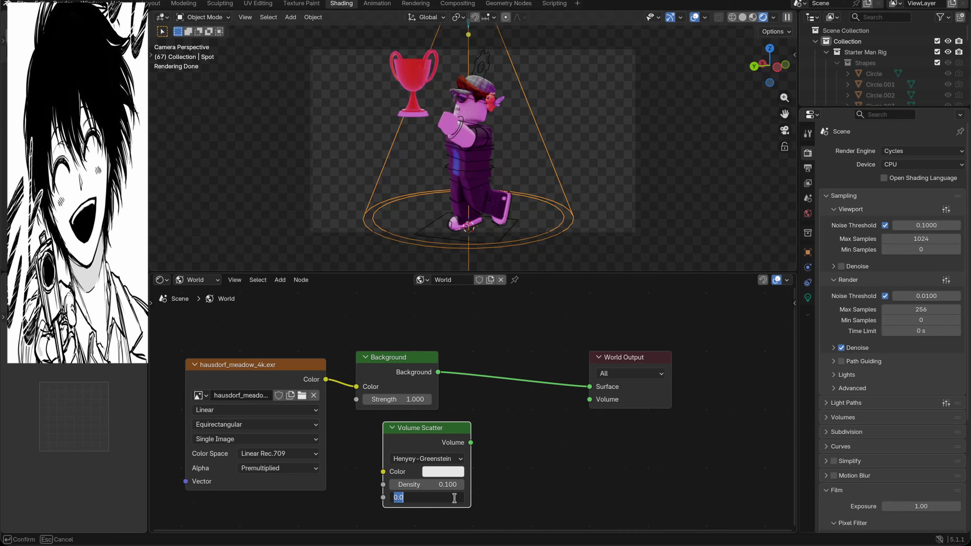
pyautogui.write('-0.6')
pyautogui.press('Return')
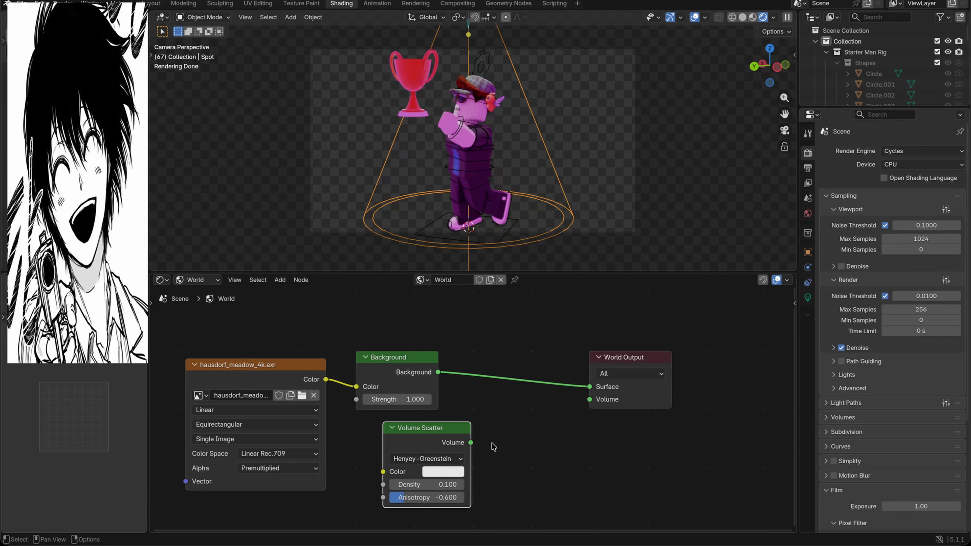
# Step: Connect the Volume Scatter output to the World Output's Volume socket and open the node's phase function choices
pyautogui.moveTo(473, 442); pyautogui.dragTo(589, 399)
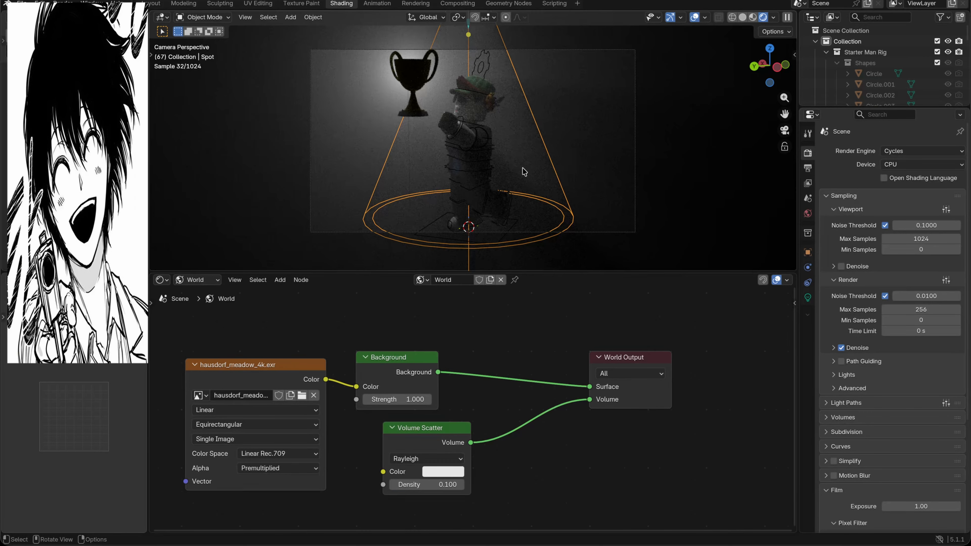
pyautogui.click(424, 462)
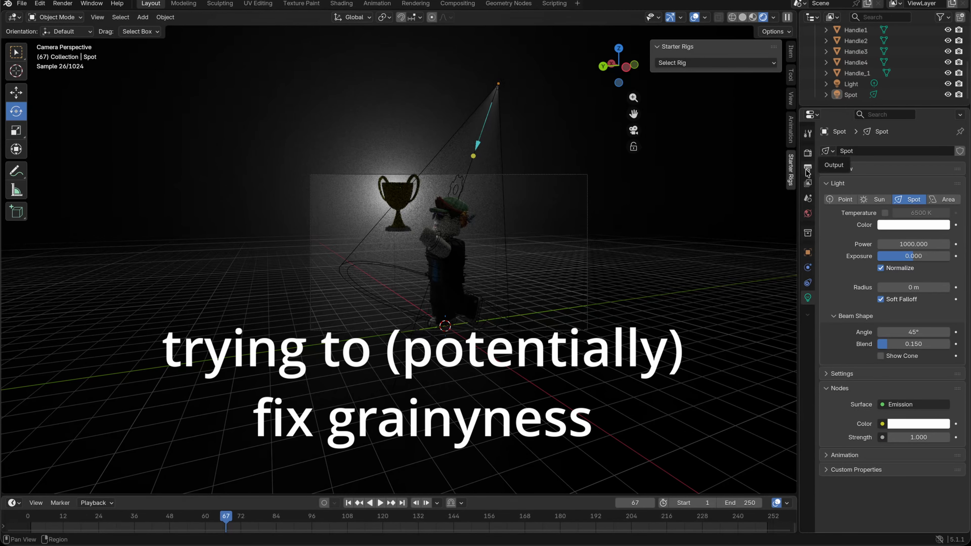
# Step: Look through the Advanced and Viewport sampling settings in the render properties for ways to reduce grain
pyautogui.click(809, 155)
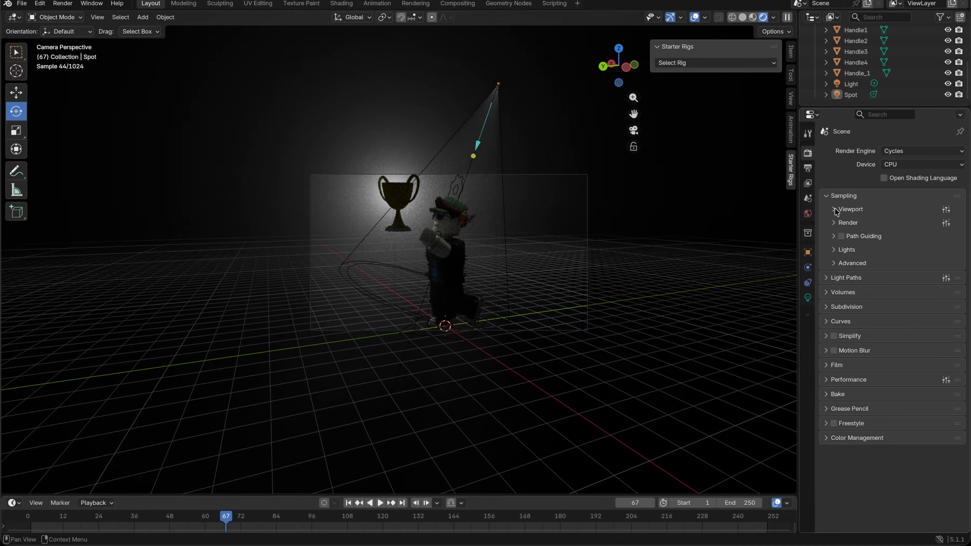
pyautogui.click(833, 264)
pyautogui.click(834, 263)
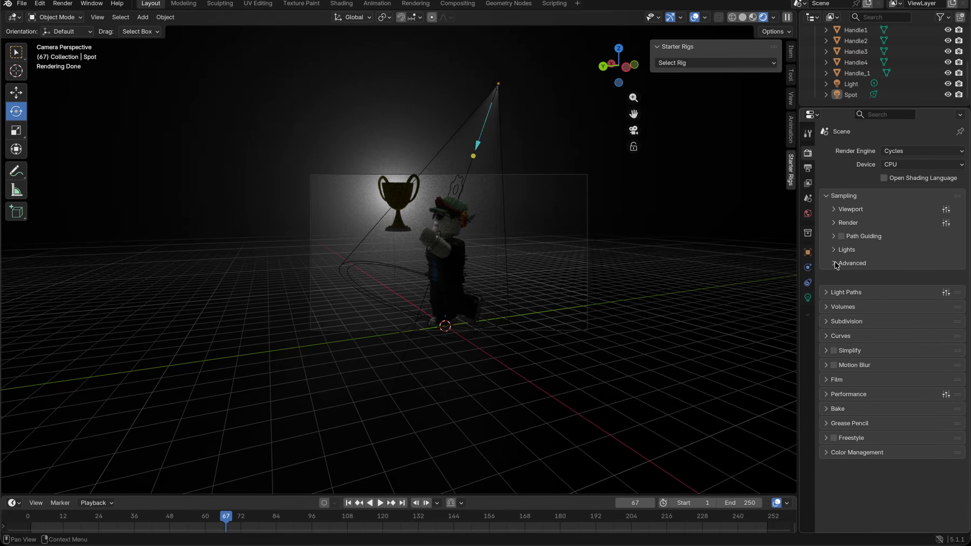
pyautogui.click(834, 210)
pyautogui.click(834, 211)
pyautogui.click(835, 211)
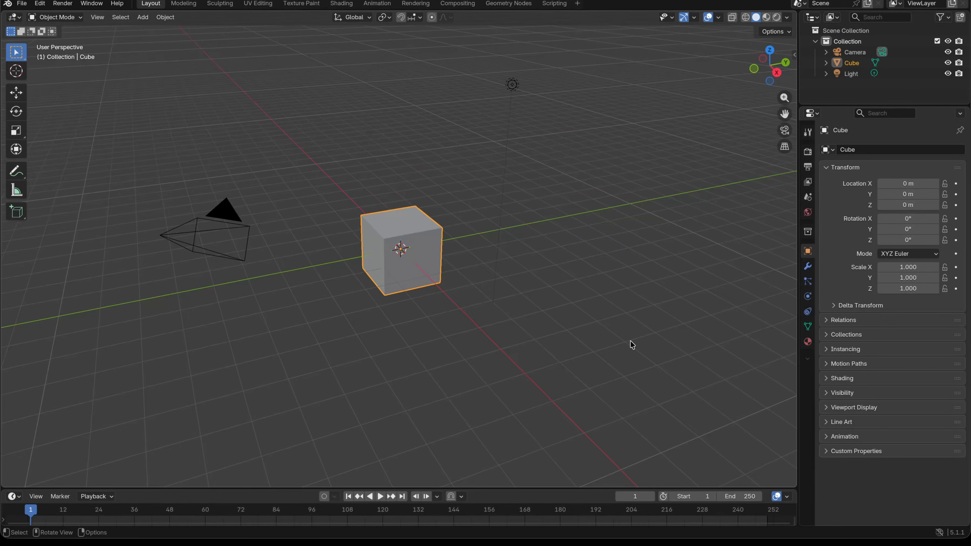
# Step: Delete the default cube from the new scene
pyautogui.rightClick(630, 340)
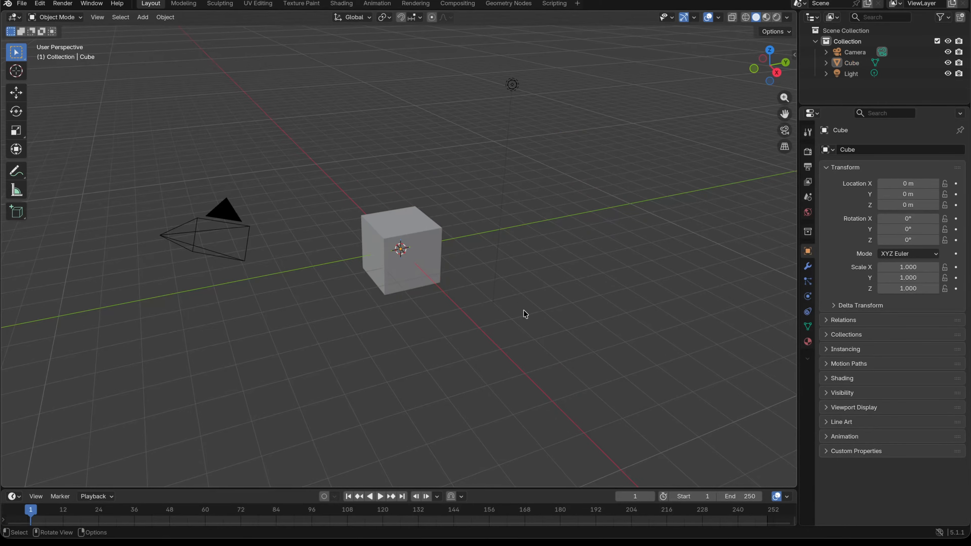
pyautogui.hscroll(3, 524, 310)
pyautogui.hscroll(-10, 464, 333)
pyautogui.click(442, 262)
pyautogui.rightClick(442, 262)
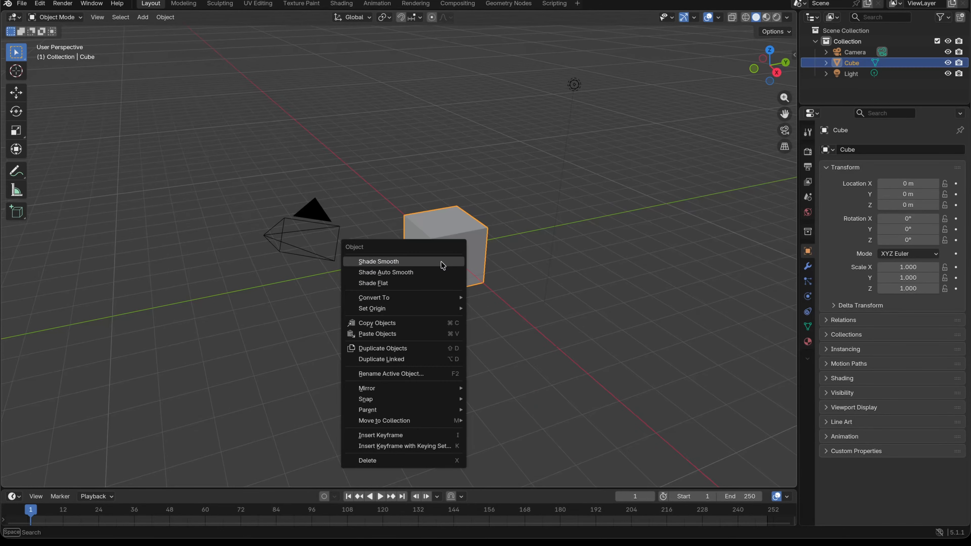
pyautogui.click(386, 462)
pyautogui.click(22, 4)
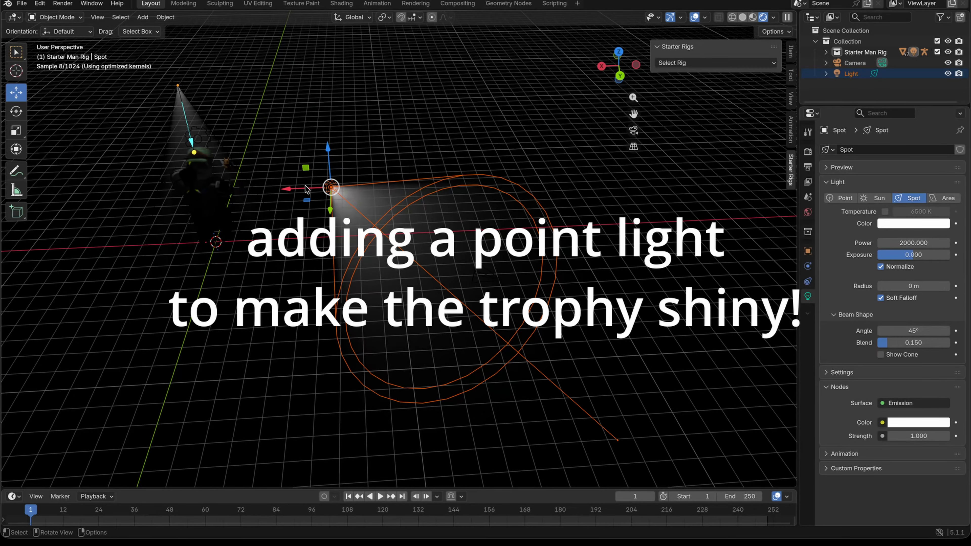
# Step: Make the additional light a Point light, move it beside the trophy's rim, and view the result through the camera
pyautogui.click(839, 198)
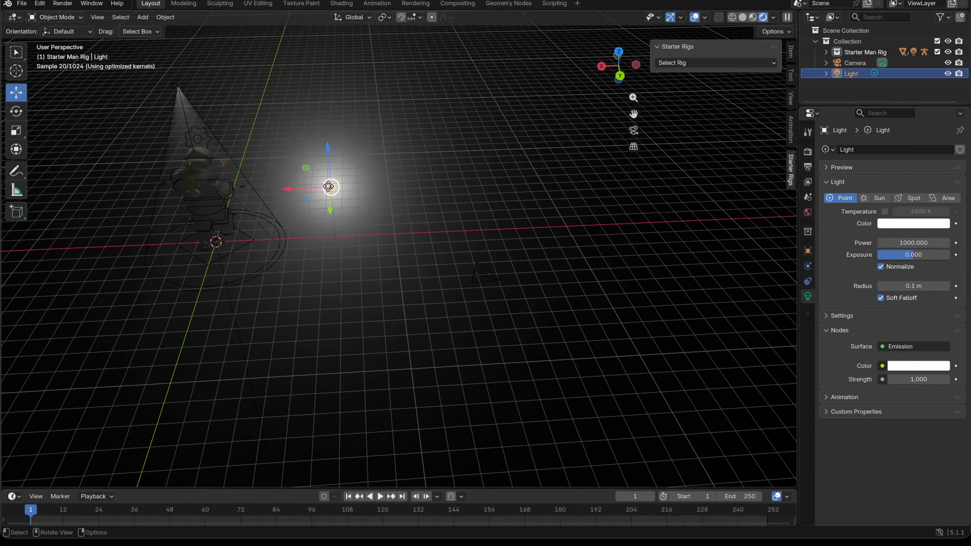
pyautogui.moveTo(329, 186); pyautogui.dragTo(238, 173)
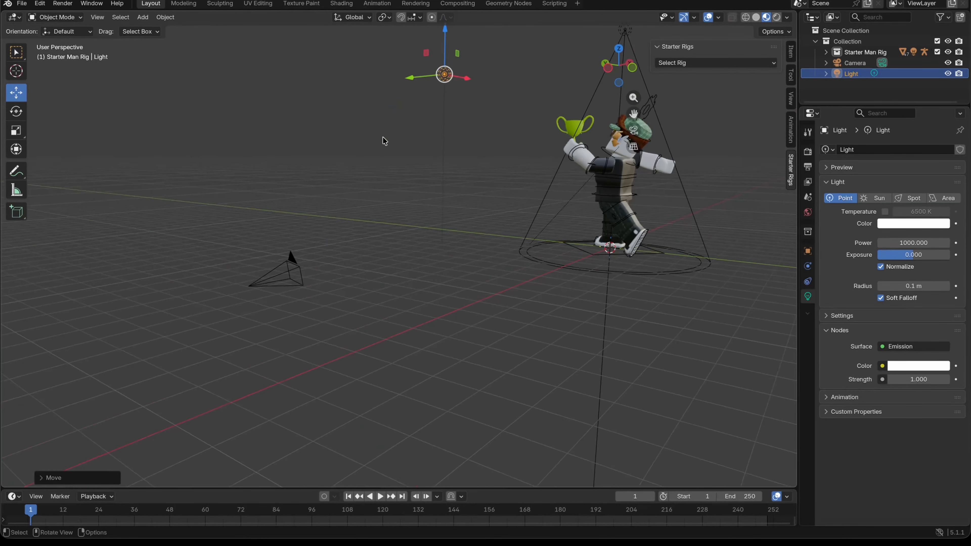
pyautogui.scroll(1, 385, 141)
pyautogui.press('g')
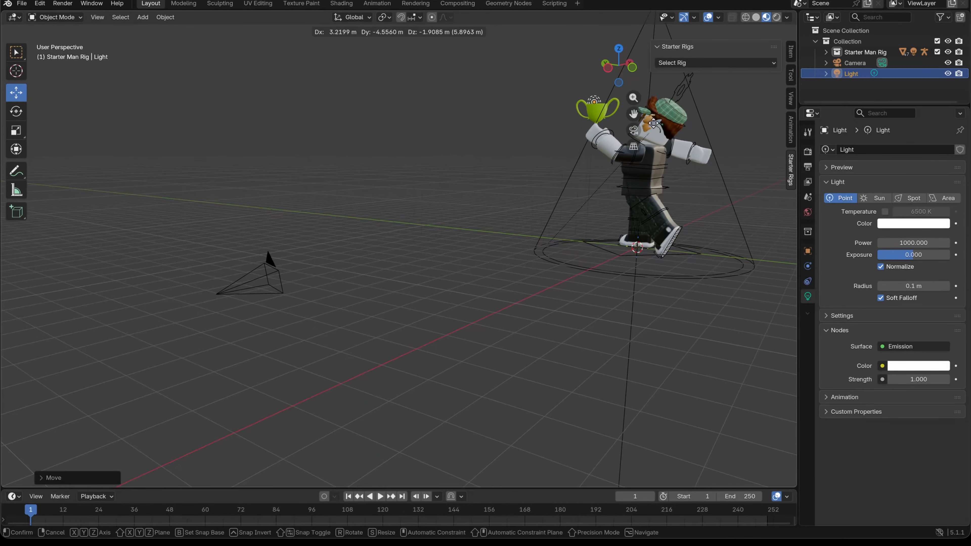
pyautogui.click(788, 463)
pyautogui.click(634, 132)
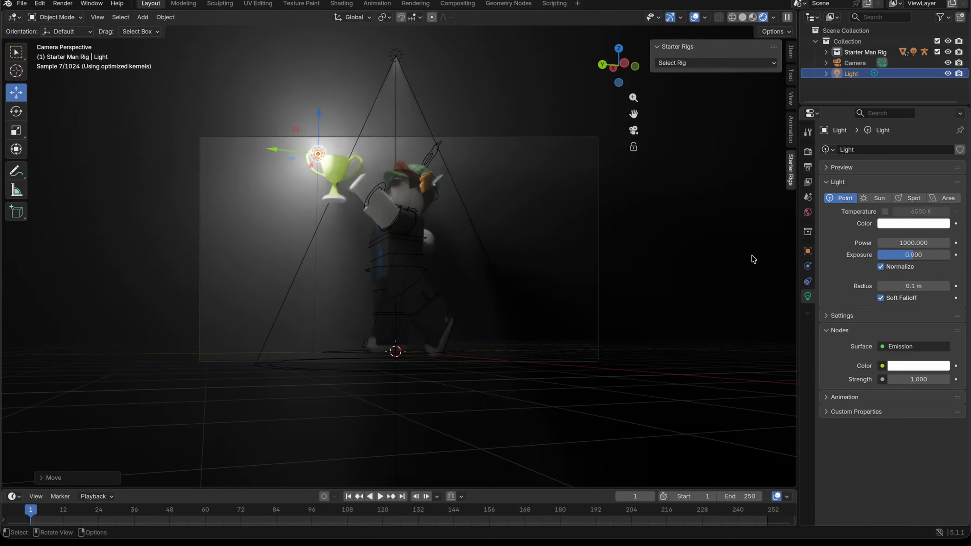
# Step: Reposition the point light in front of the trophy's cup as seen from the camera
pyautogui.click(752, 258)
pyautogui.click(846, 55)
pyautogui.click(16, 52)
pyautogui.click(409, 197)
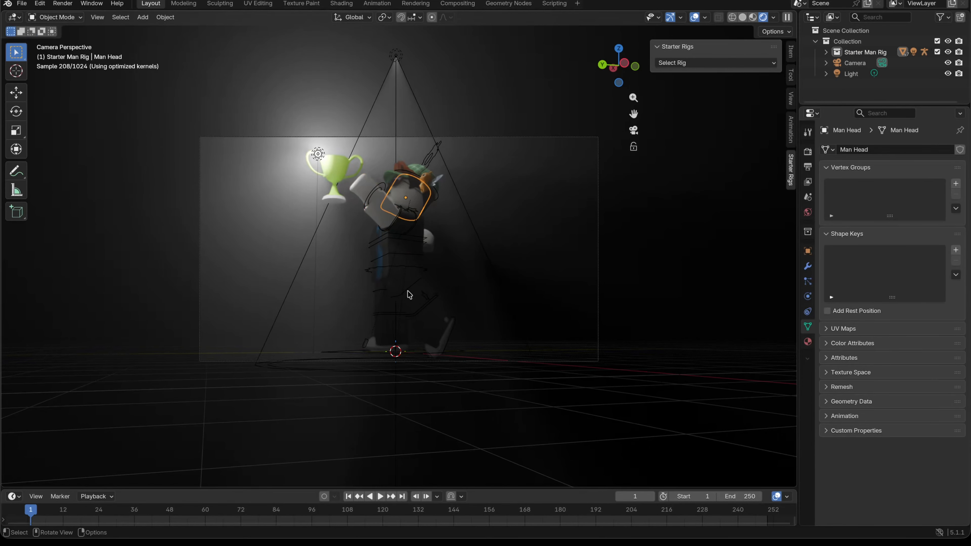
pyautogui.click(318, 154)
pyautogui.moveTo(319, 156); pyautogui.dragTo(345, 195)
pyautogui.hotkey('ctrl', 'z')
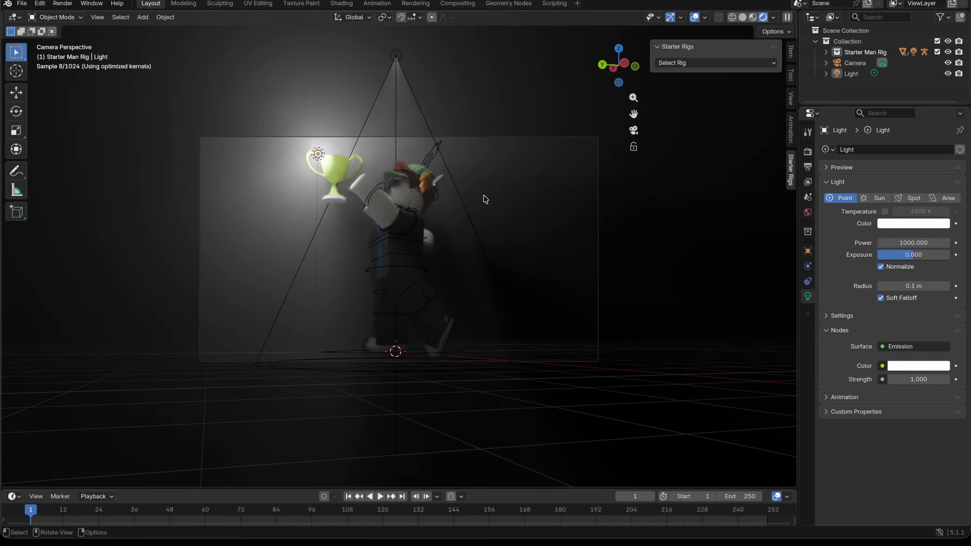
pyautogui.press('g')
pyautogui.click(329, 170)
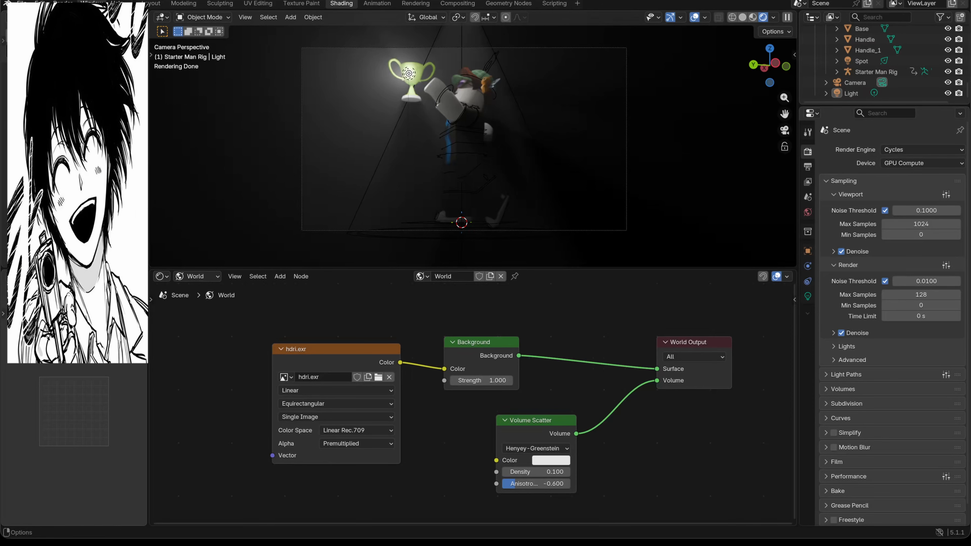
# Step: Render the current frame as a still image and open the image options for the render result
pyautogui.press('F12')
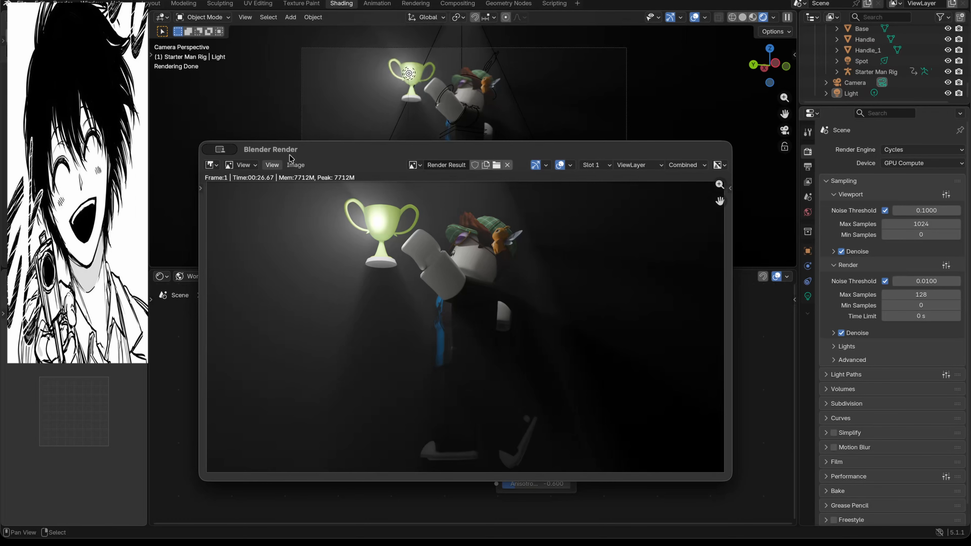
pyautogui.click(296, 165)
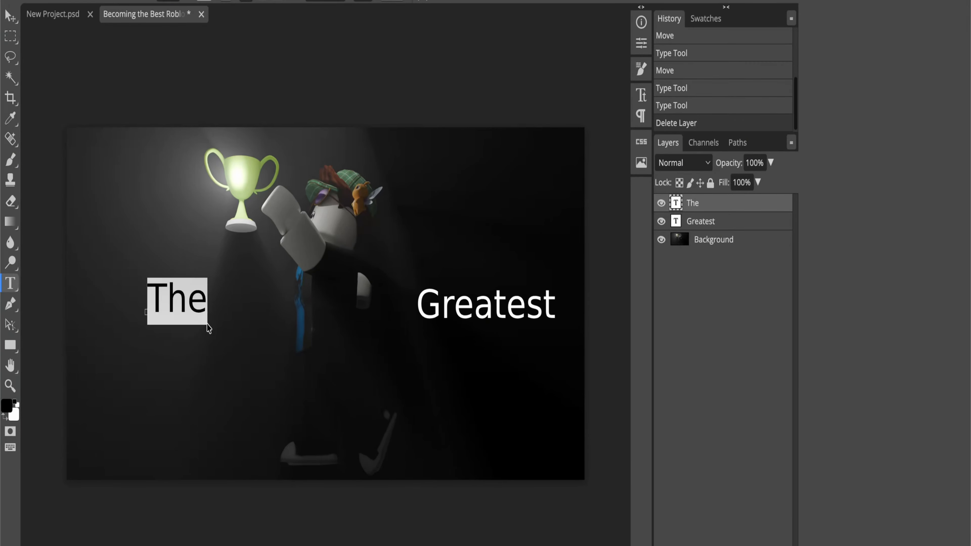
# Step: In Photopea, move the text "The" over the character's body and nudge "Greatest" slightly to the right
pyautogui.click(10, 16)
pyautogui.moveTo(188, 307); pyautogui.dragTo(336, 315)
pyautogui.moveTo(498, 312); pyautogui.dragTo(500, 311)
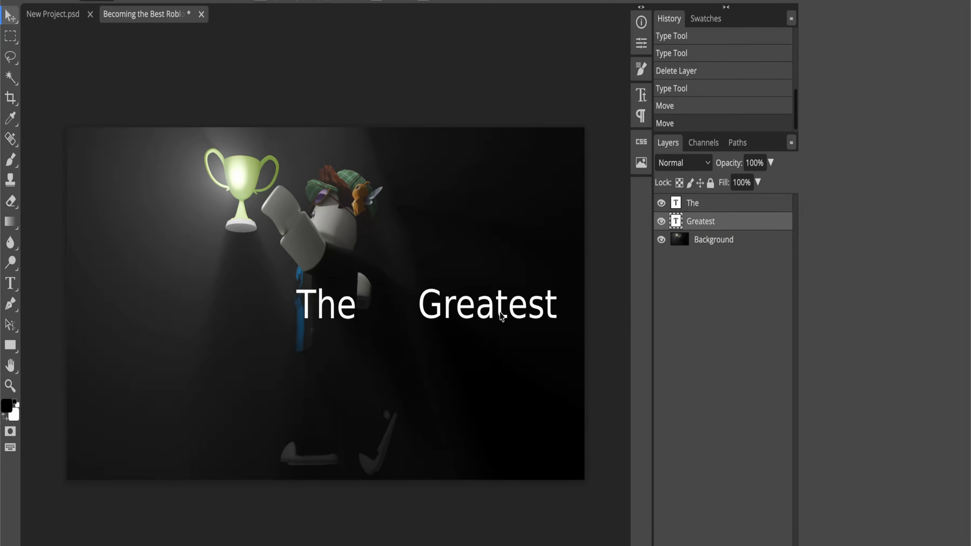
# Step: Open the layer style settings of the "Greatest" text layer and choose an effect
pyautogui.doubleClick(726, 221)
pyautogui.click(121, 283)
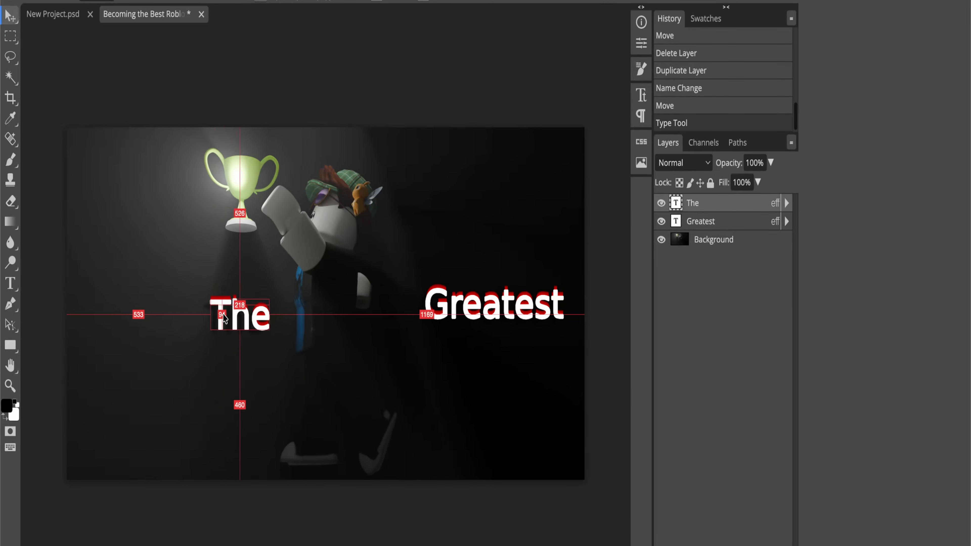
# Step: Reposition the "The" and "Greatest" texts on either side of the character
pyautogui.moveTo(224, 318); pyautogui.dragTo(209, 306)
pyautogui.click(245, 214)
pyautogui.click(199, 87)
pyautogui.moveTo(501, 301)
pyautogui.mouseDown()
pyautogui.moveTo(332, 295)
pyautogui.moveTo(483, 296)
pyautogui.mouseUp()
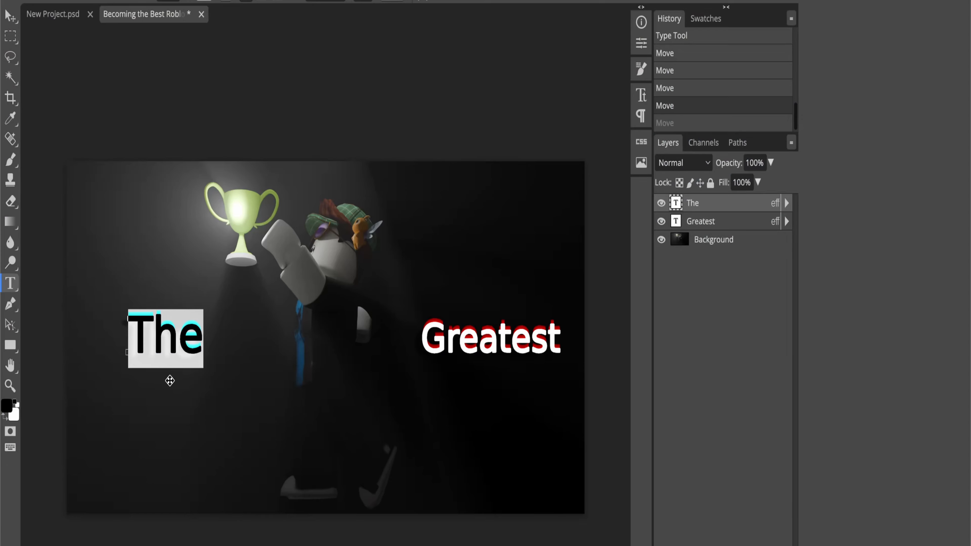
pyautogui.moveTo(169, 379); pyautogui.dragTo(244, 222)
pyautogui.moveTo(458, 325); pyautogui.dragTo(489, 306)
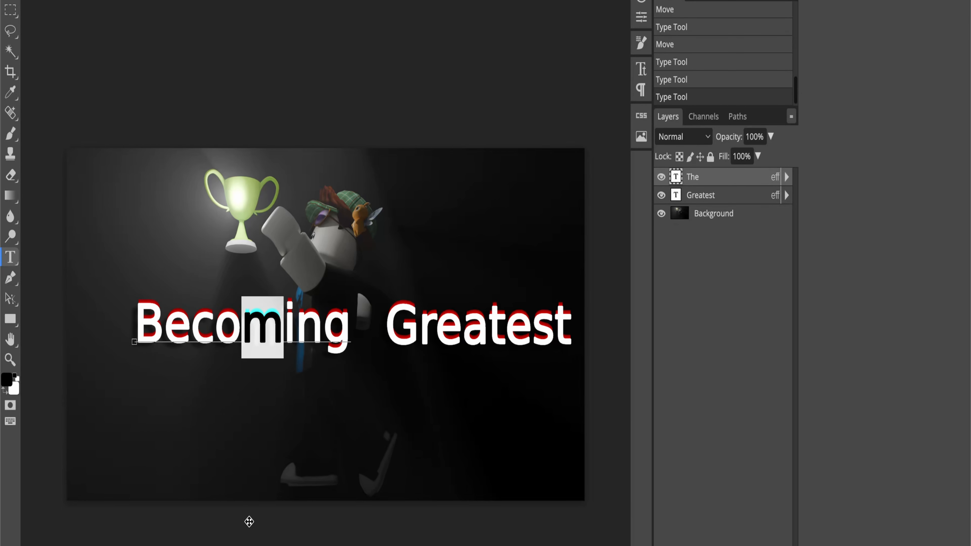
# Step: Move the "Becoming" text further left and replace its wording with "Achieving"
pyautogui.moveTo(244, 325); pyautogui.dragTo(180, 322)
pyautogui.click(10, 257)
pyautogui.click(179, 323)
pyautogui.hotkey('ctrl', 'a')
pyautogui.write('Ac')
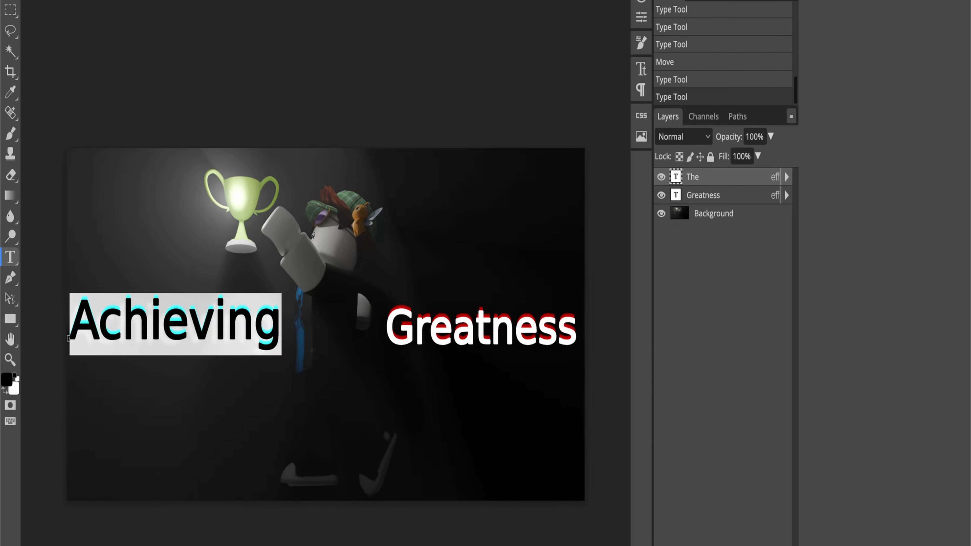
pyautogui.click(30, 78)
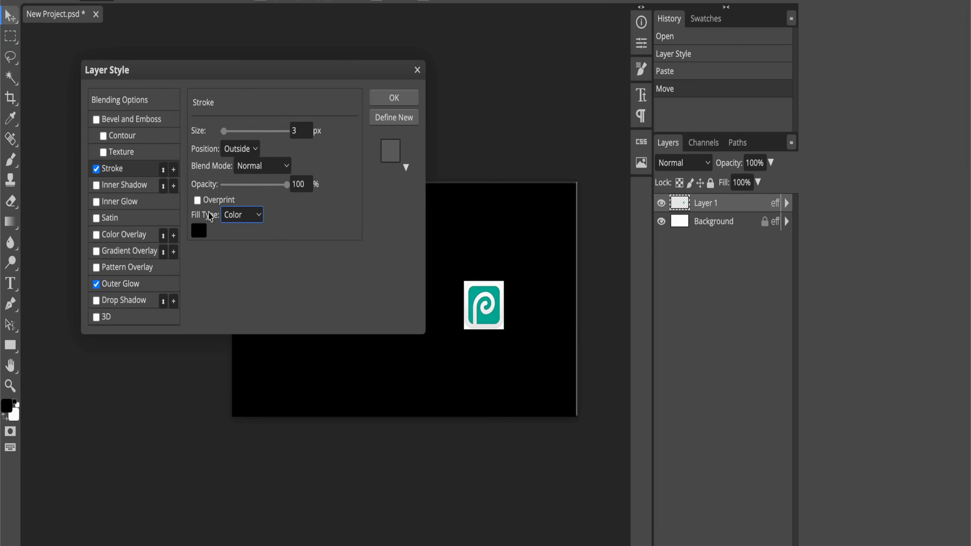
# Step: Browse the web for Photopea scaling instructions and Blender logo images, and scroll through the YouTube feed for thumbnail examples
pyautogui.click(96, 202)
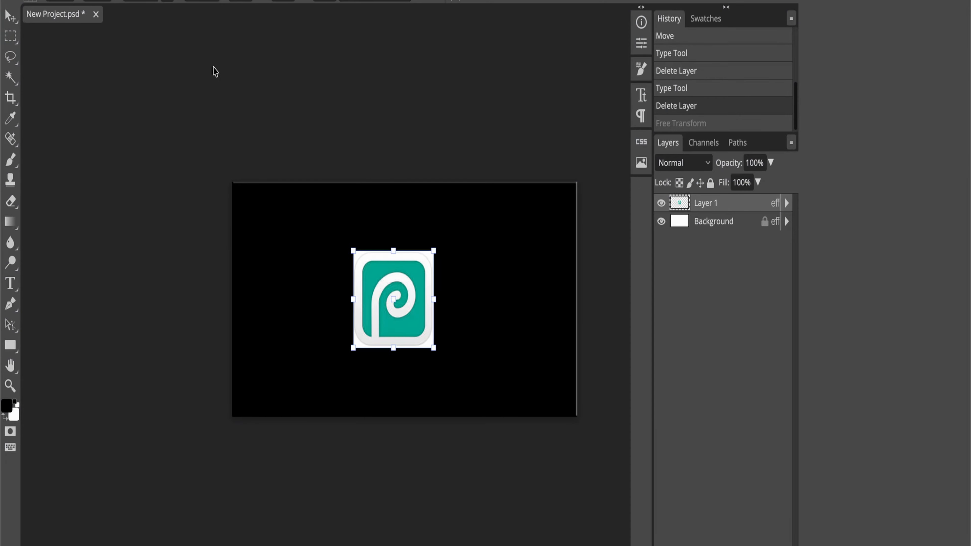
pyautogui.moveTo(434, 250); pyautogui.dragTo(469, 243)
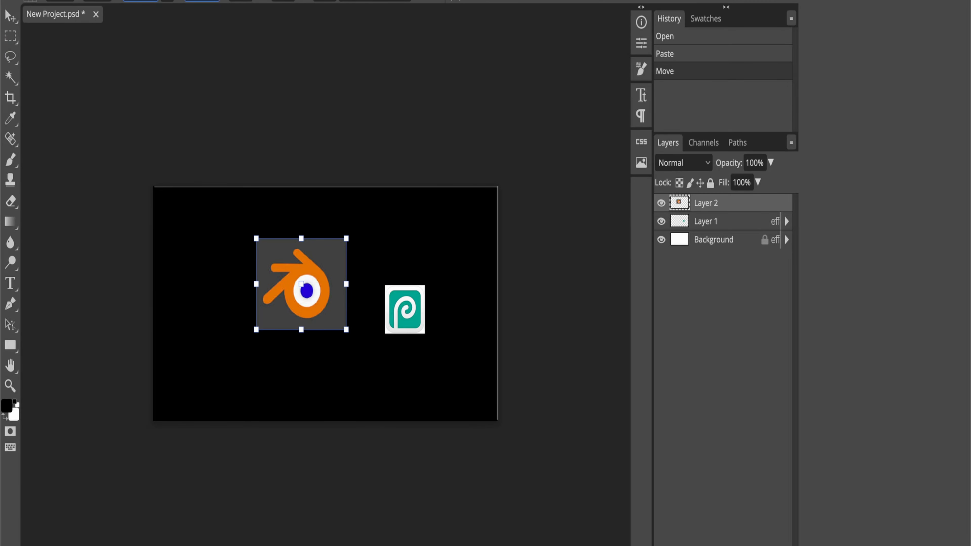
pyautogui.moveTo(311, 292); pyautogui.dragTo(331, 312)
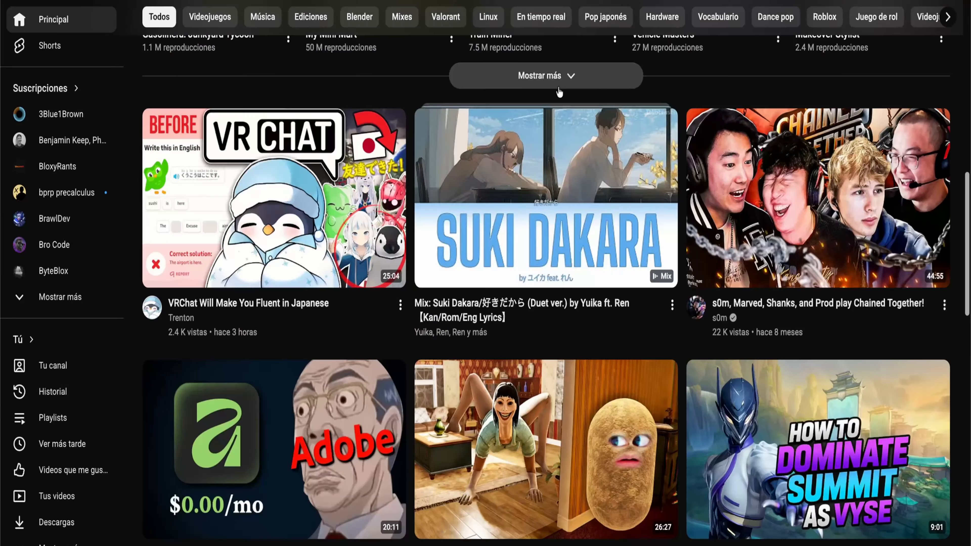
pyautogui.scroll(-15, 505, 275)
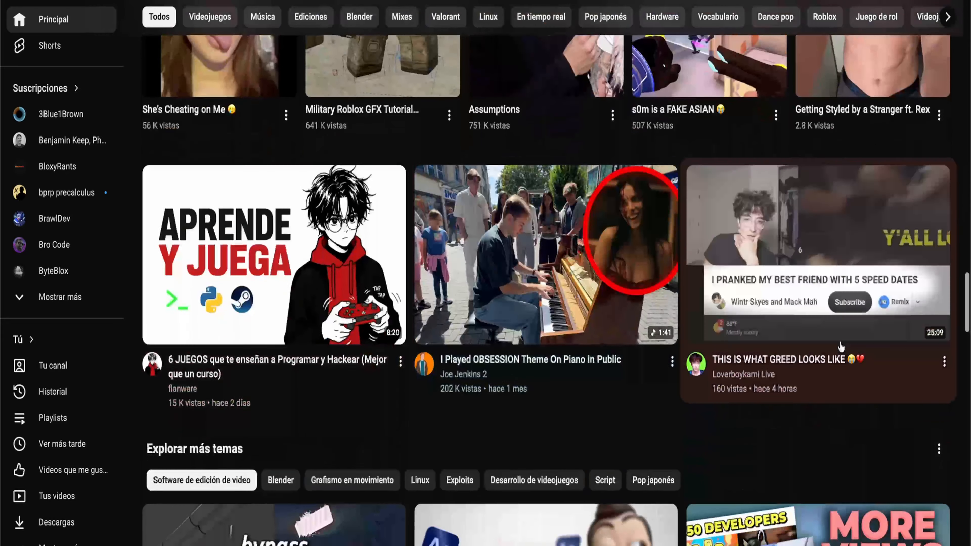
pyautogui.scroll(-5, 505, 275)
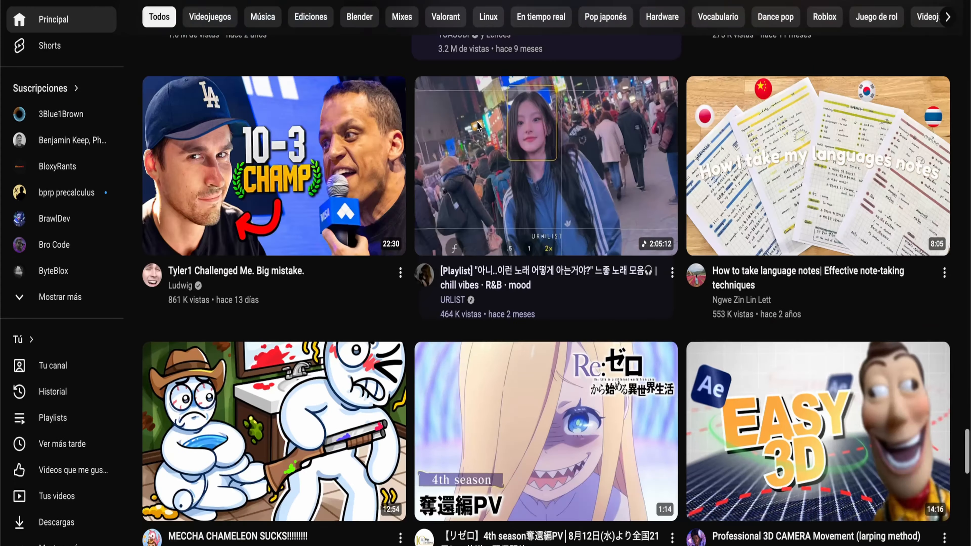
pyautogui.scroll(-15, 968, 168)
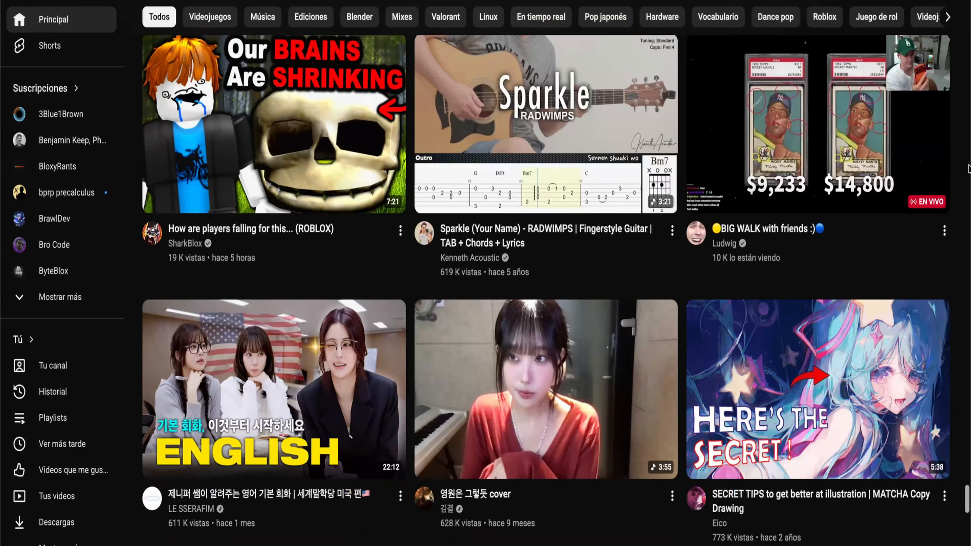
pyautogui.scroll(-10, 967, 168)
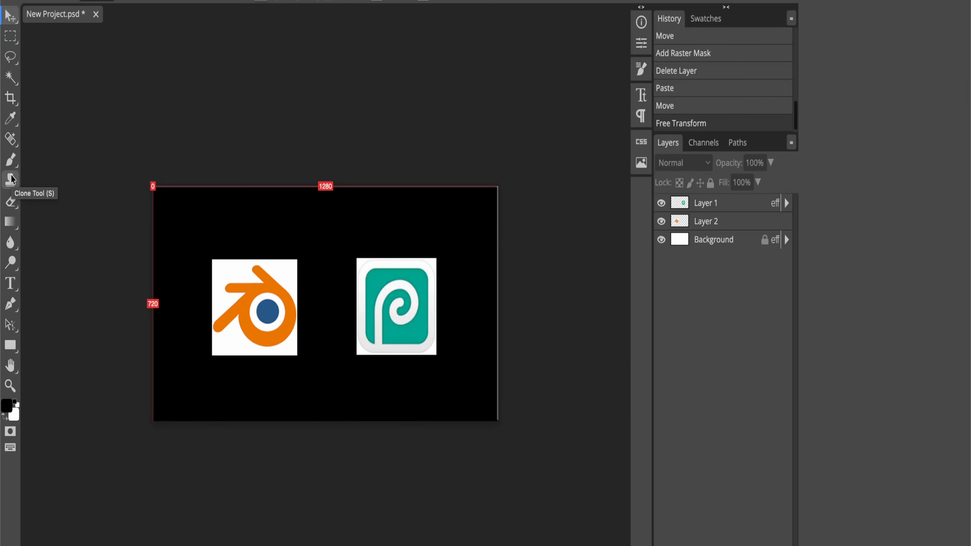
# Step: Start a text layer above the Blender and Photopea logos on the black canvas
pyautogui.click(10, 282)
pyautogui.click(305, 211)
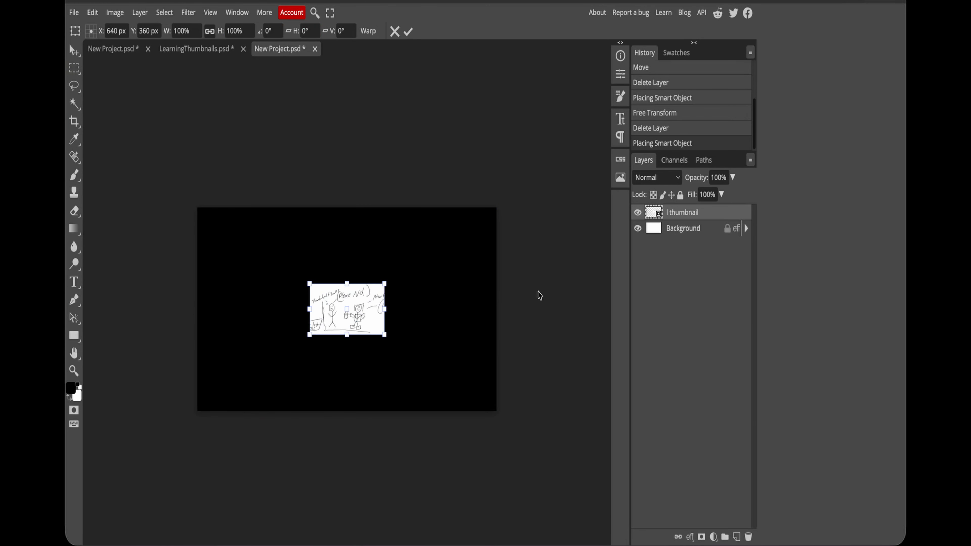
# Step: Scale the hand-drawn sketch thumbnail to about 169% and place it in the left half of the black canvas
pyautogui.moveTo(346, 309); pyautogui.dragTo(434, 249)
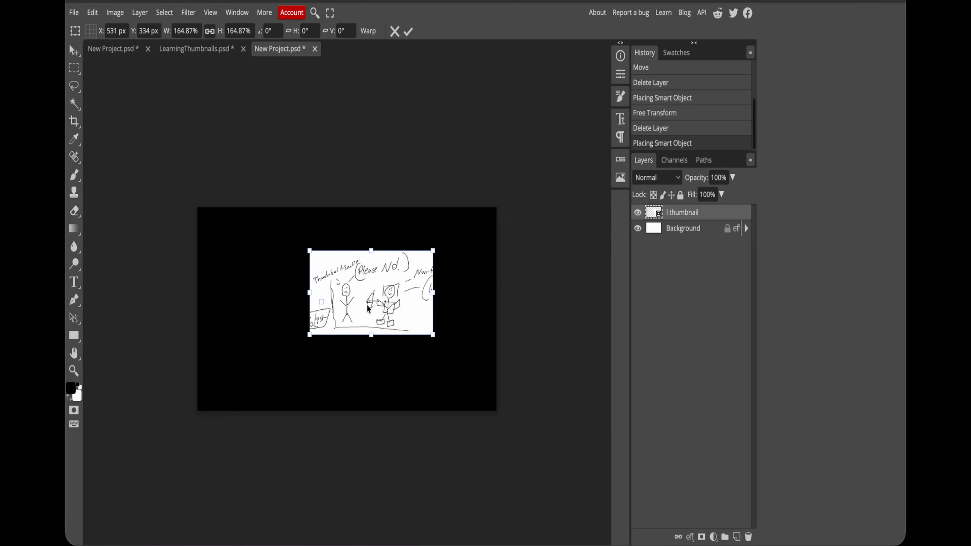
pyautogui.moveTo(376, 297); pyautogui.dragTo(282, 311)
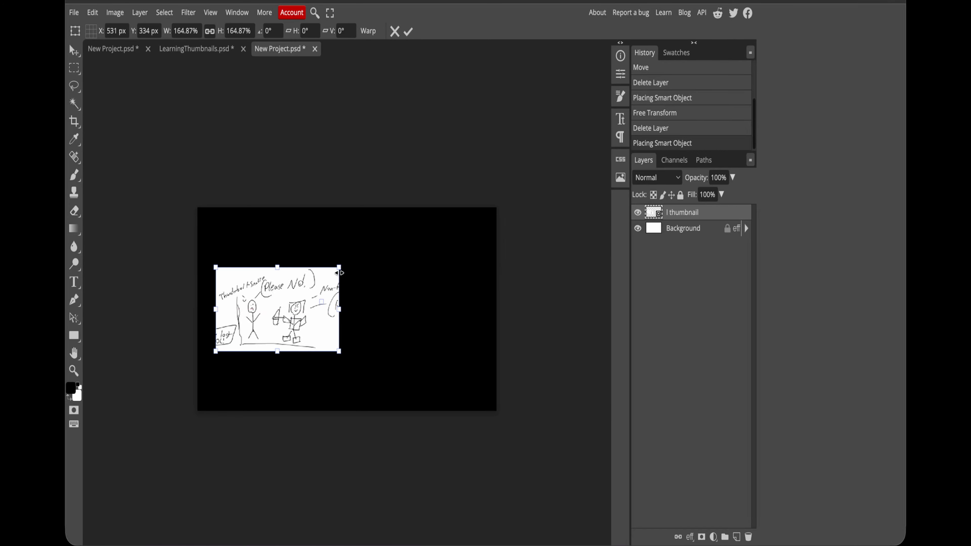
pyautogui.moveTo(340, 270); pyautogui.dragTo(343, 266)
pyautogui.moveTo(318, 296); pyautogui.dragTo(309, 297)
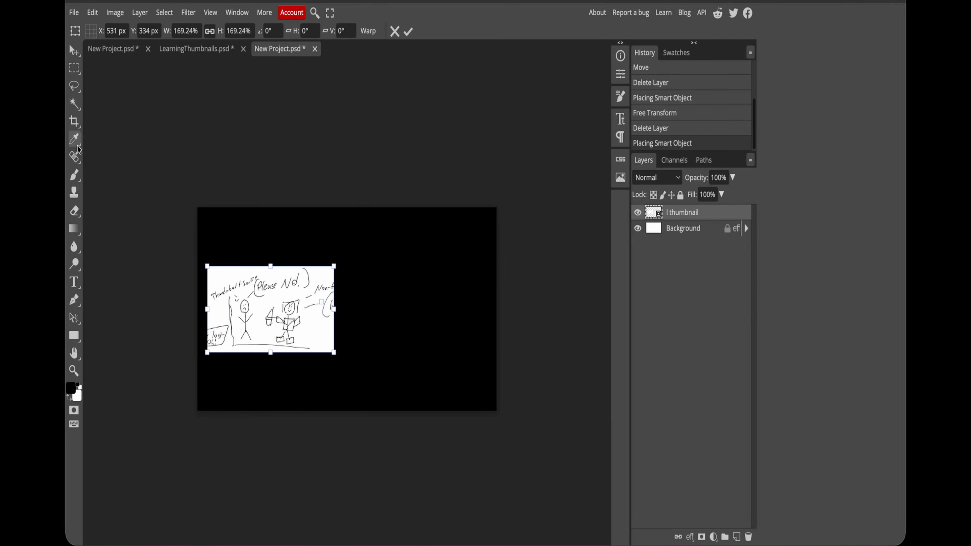
pyautogui.press('Return')
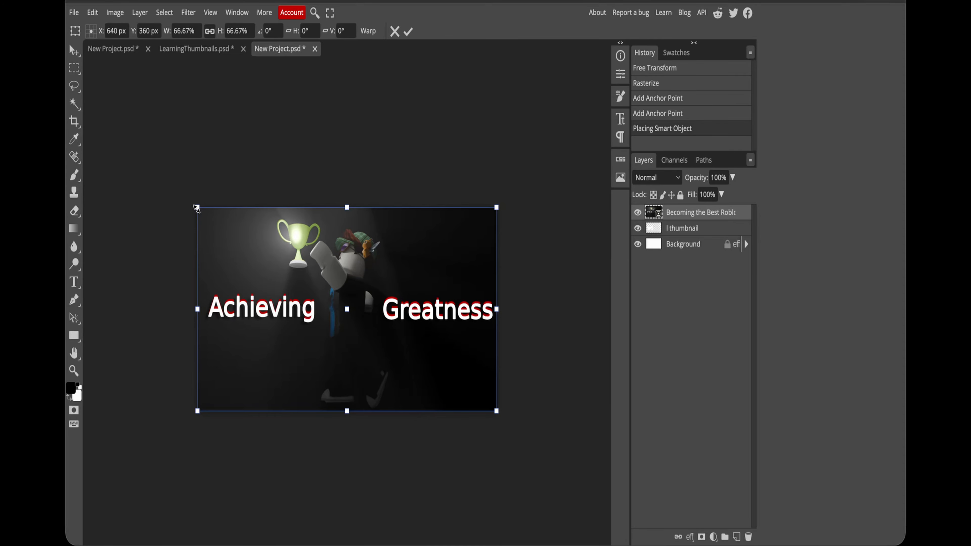
# Step: Shrink the placed "Achieving Greatness" thumbnail to about 31% and place it in the right half of the canvas beside the sketch
pyautogui.moveTo(196, 208); pyautogui.dragTo(353, 311)
pyautogui.moveTo(390, 382)
pyautogui.mouseDown()
pyautogui.moveTo(372, 326)
pyautogui.moveTo(386, 330)
pyautogui.mouseUp()
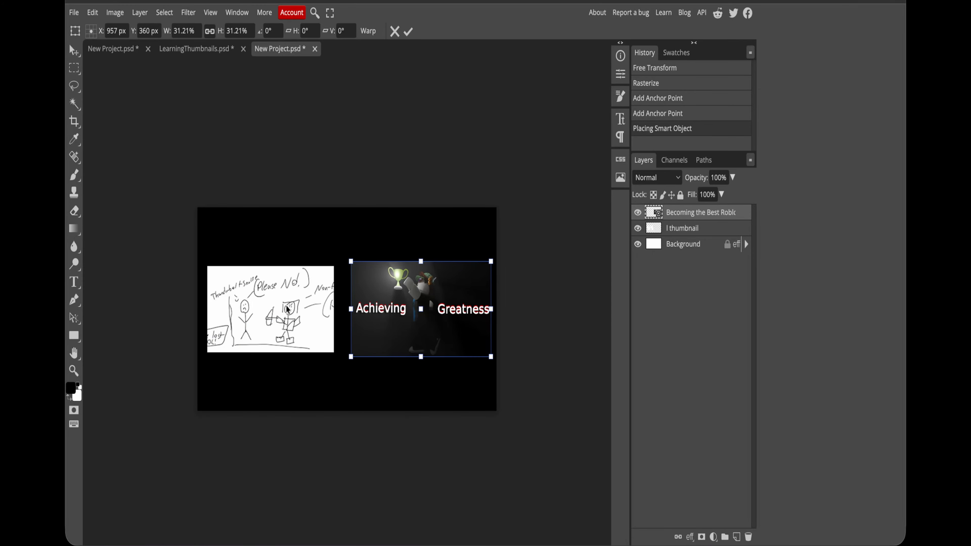
# Step: Draw a slanted Pen tool line between the two thumbnails and set its stroke width to 25 px
pyautogui.press('p')
pyautogui.click(330, 401)
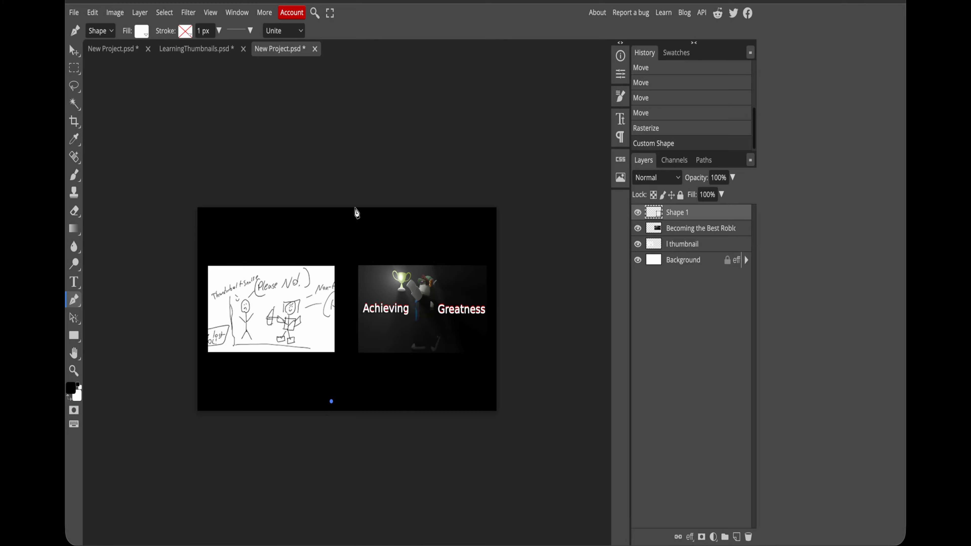
pyautogui.doubleClick(202, 32)
pyautogui.write('25')
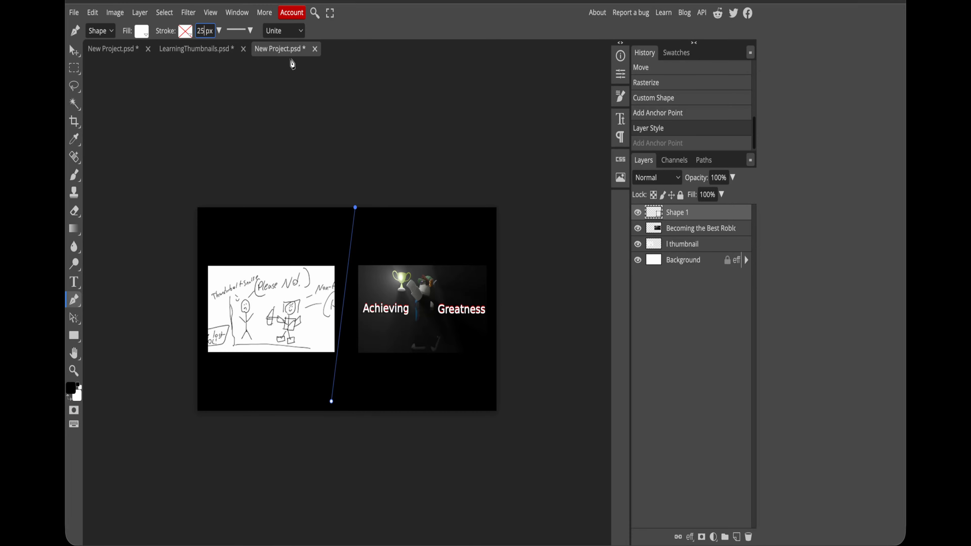
# Step: Give the slanted dividing line a solid stroke, trying red and yellow before choosing white
pyautogui.click(186, 31)
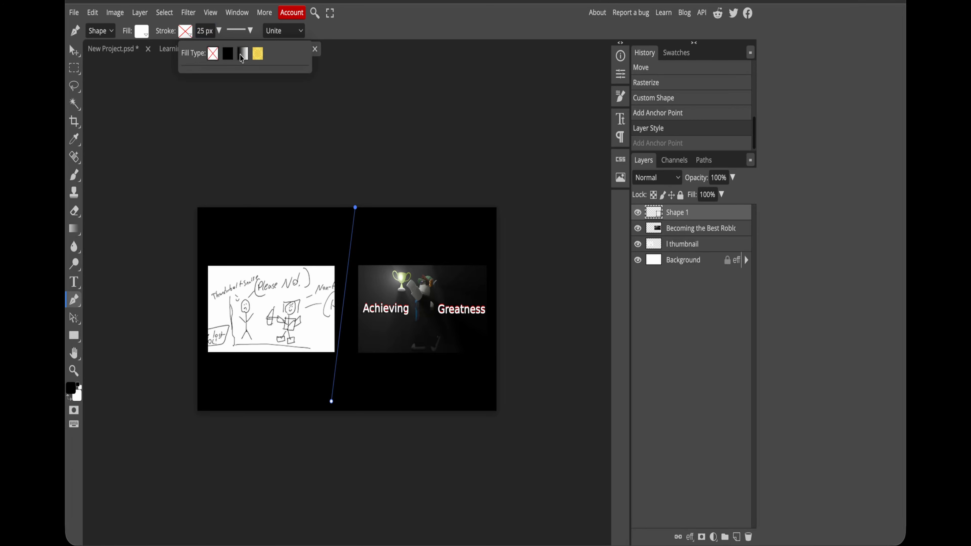
pyautogui.click(227, 54)
pyautogui.click(189, 100)
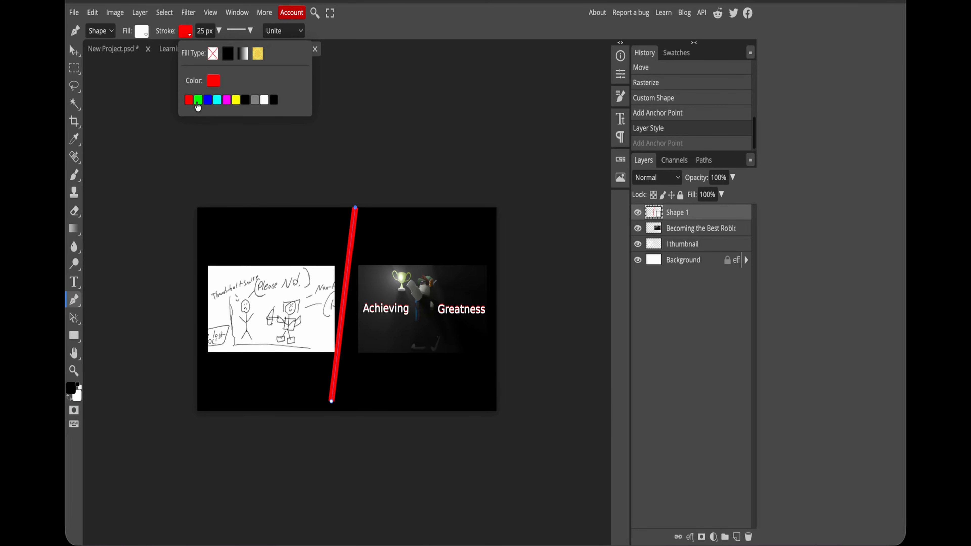
pyautogui.click(236, 100)
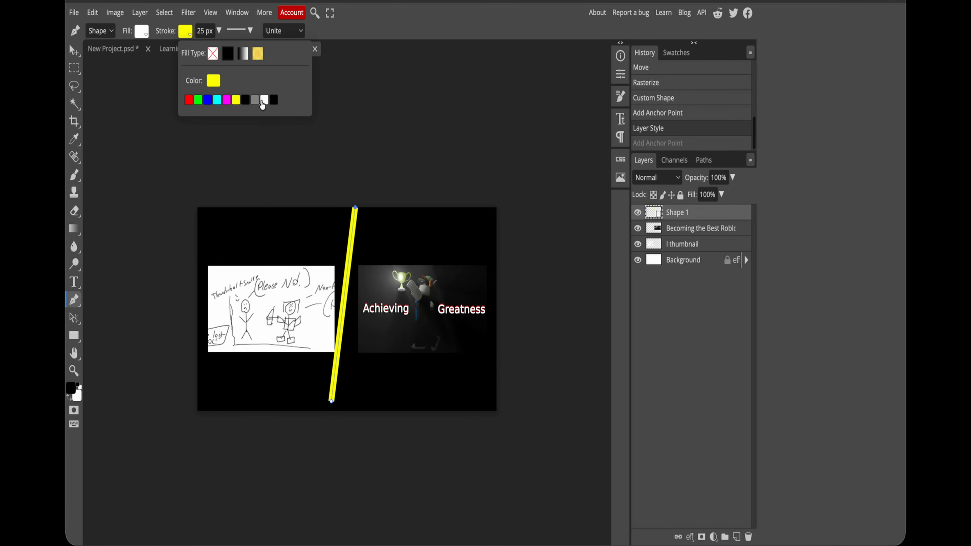
pyautogui.click(264, 100)
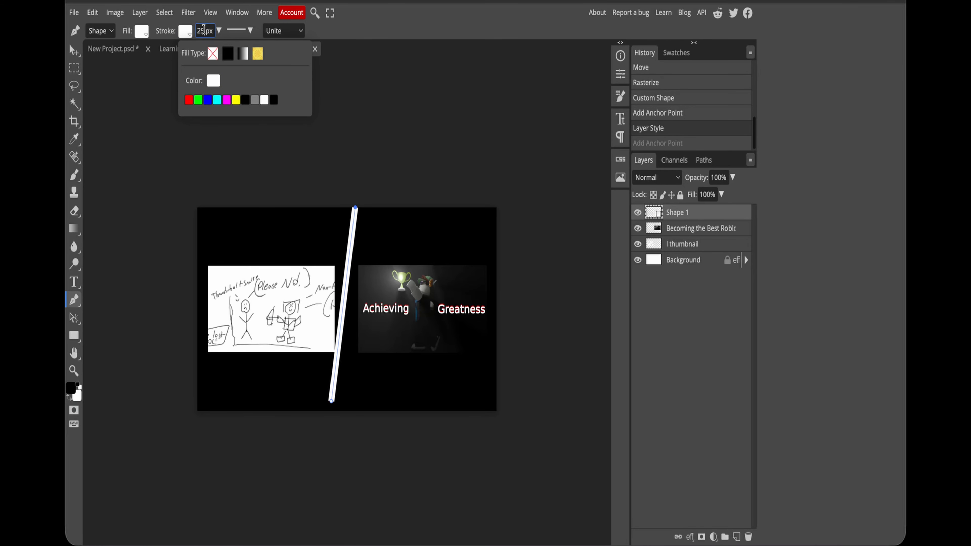